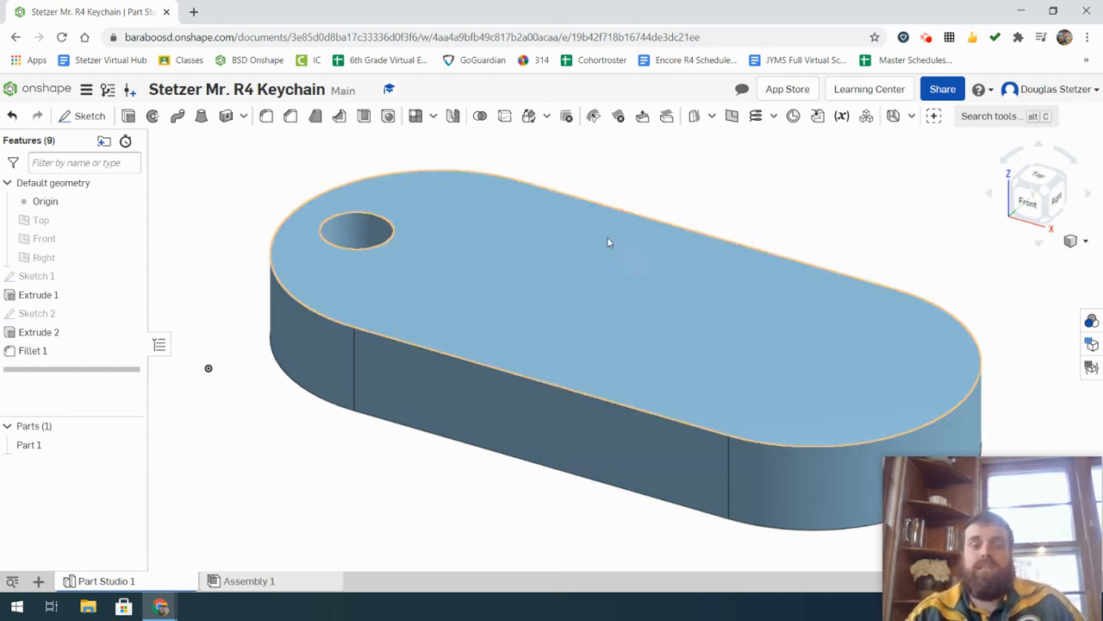
Step: Start a new sketch on the flat top face of the keychain body
left_click(601, 262)
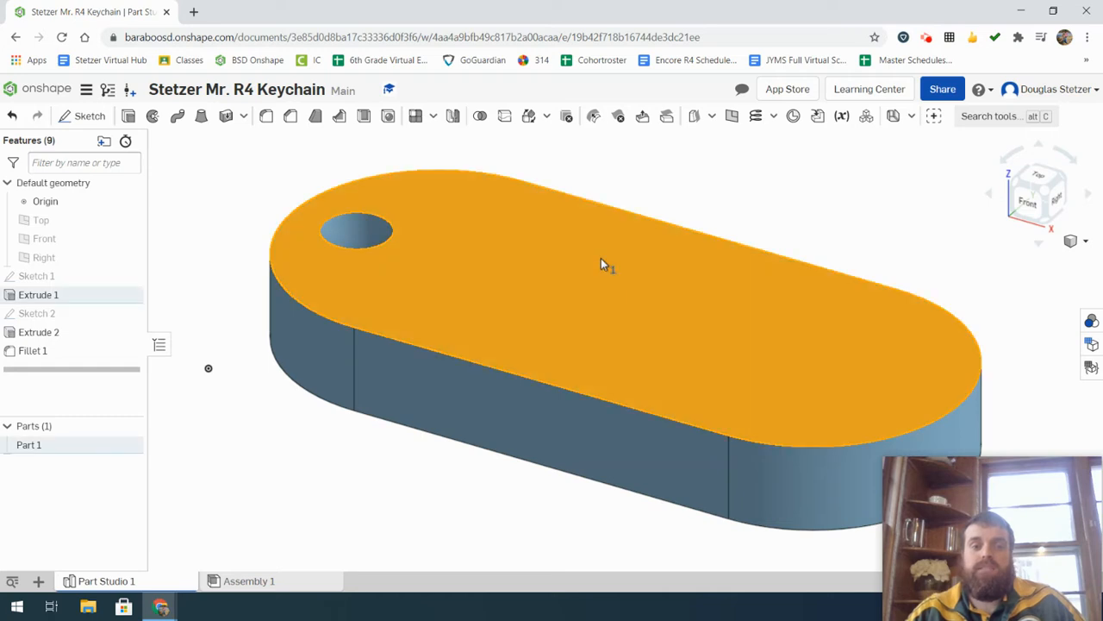
left_click(90, 116)
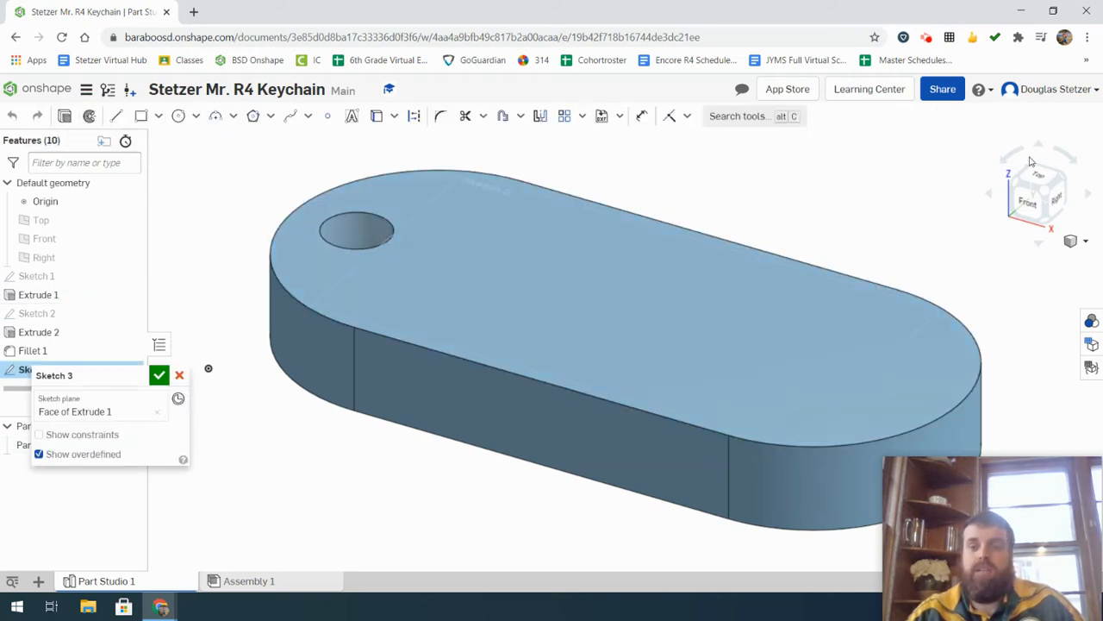
left_click(1041, 181)
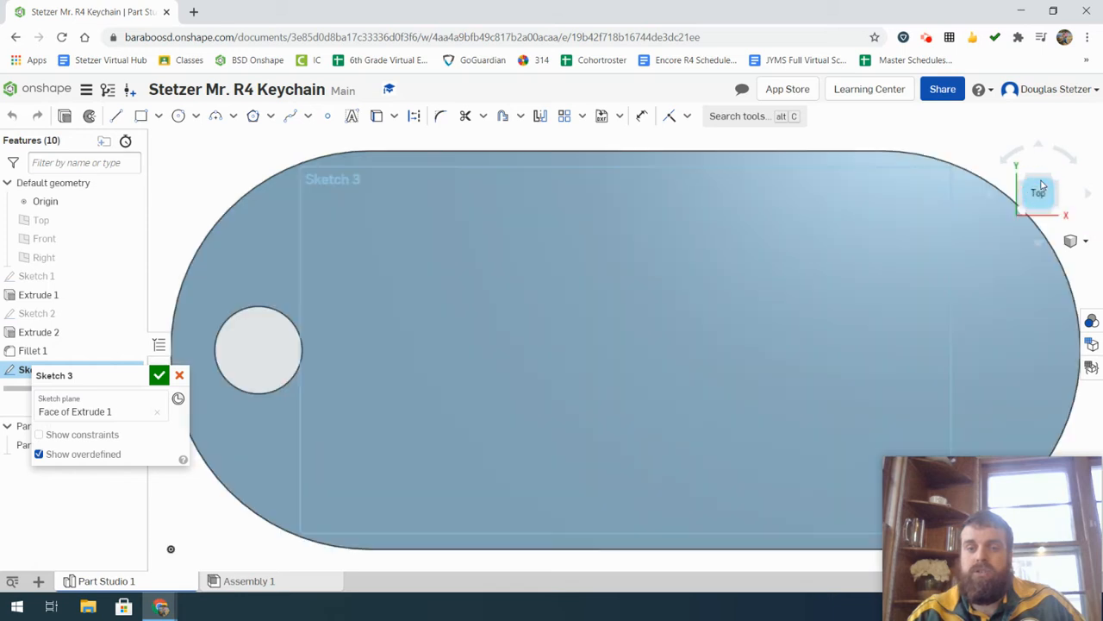
scroll(513, 213, "down", 2)
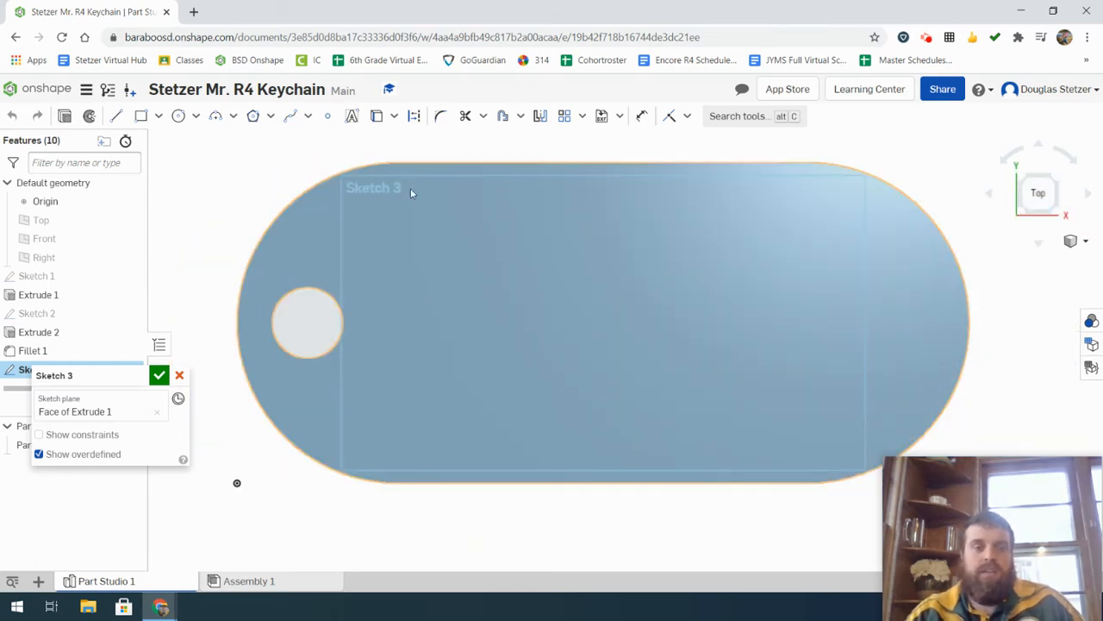
Step: Create a sketch text box across the keychain face beside the hole and enter the owner's title and surname
left_click(352, 118)
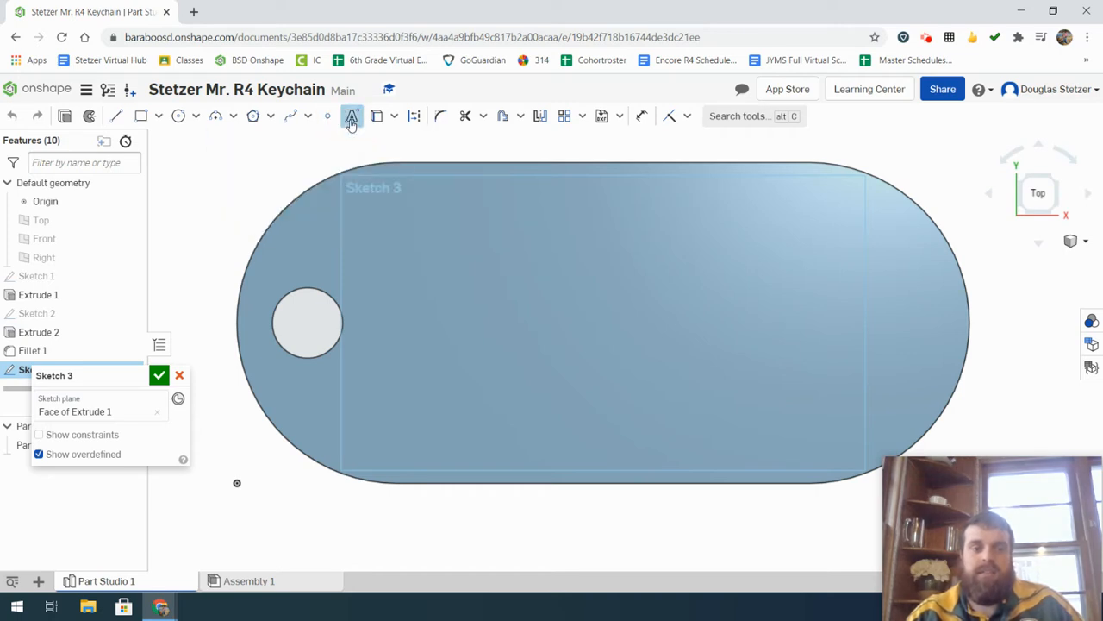
left_click_drag(350, 197, 854, 398)
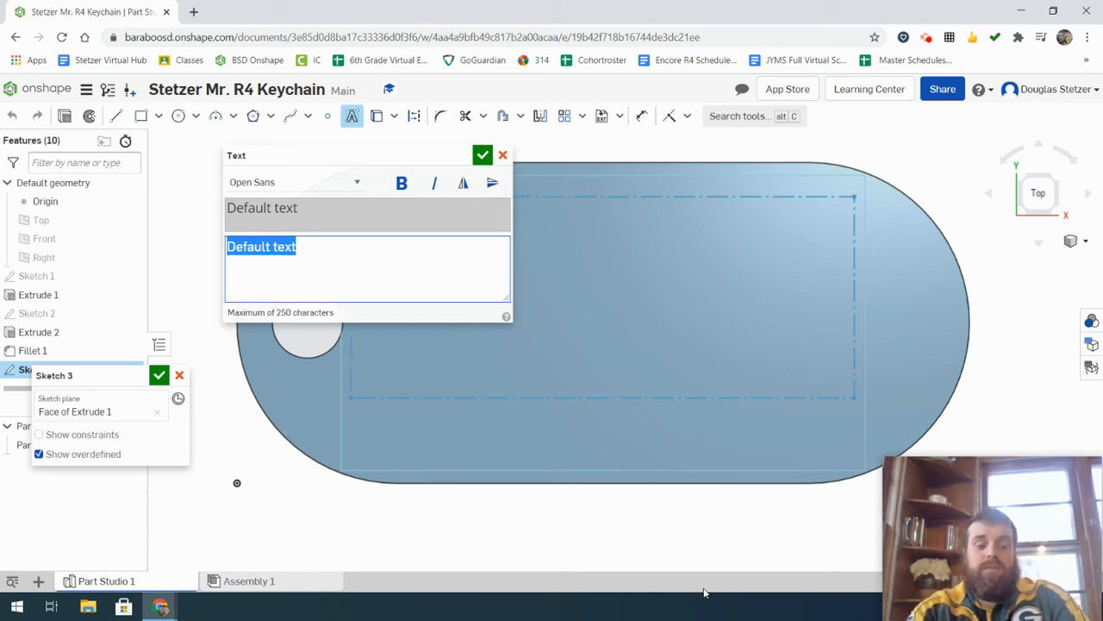
type("Mr")
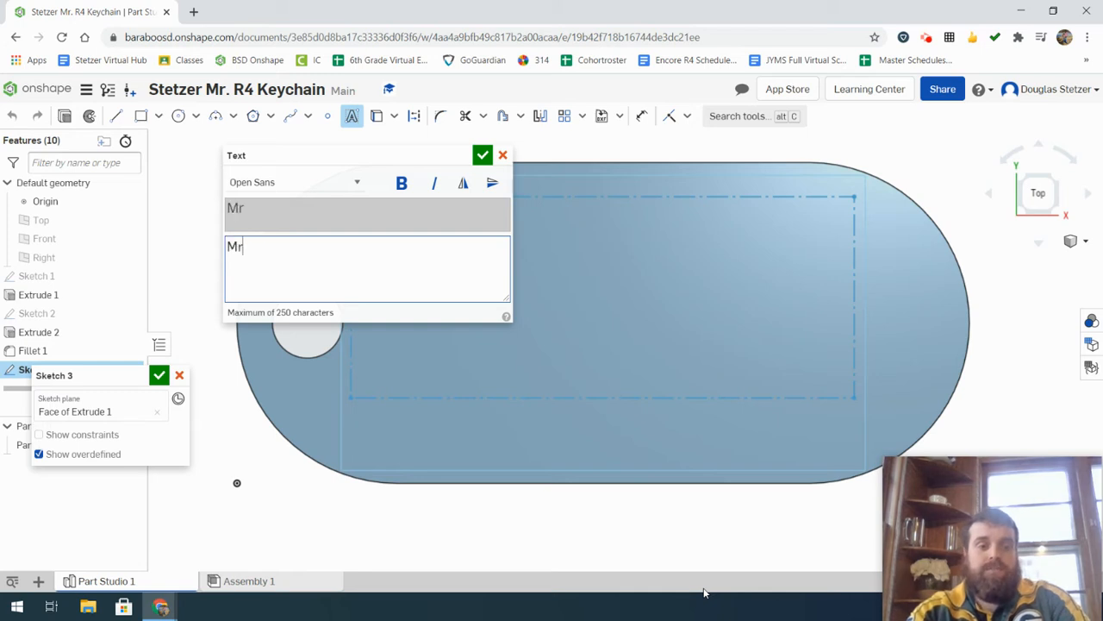
type(". Stetzer")
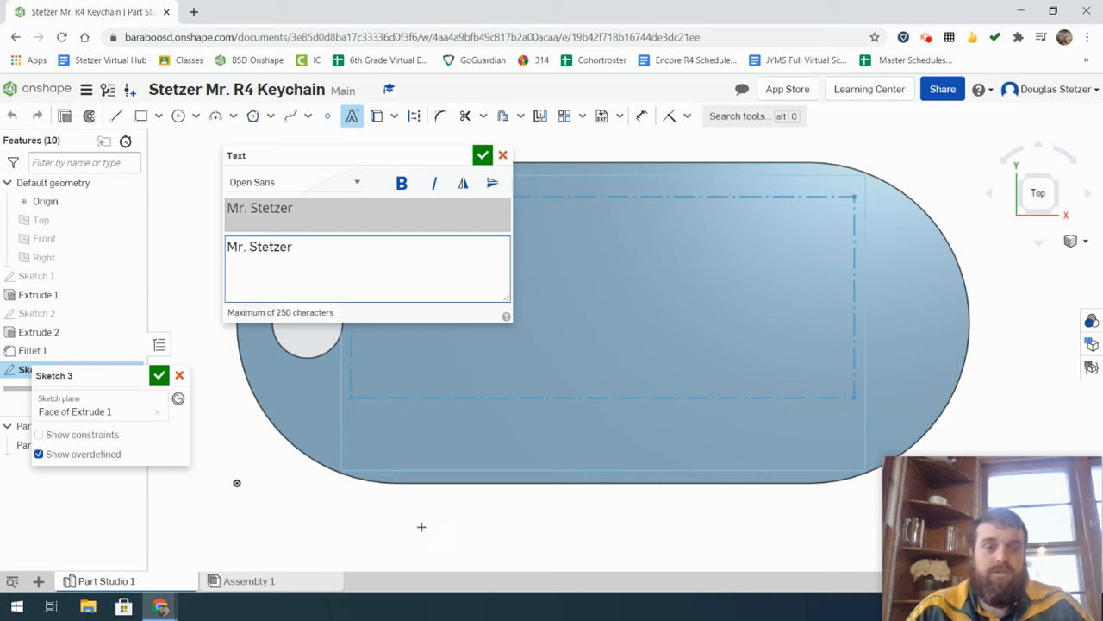
Step: Format the sketch text as bold, non-italic Tinos and accept it
left_click_drag(329, 255, 197, 236)
left_click(403, 182)
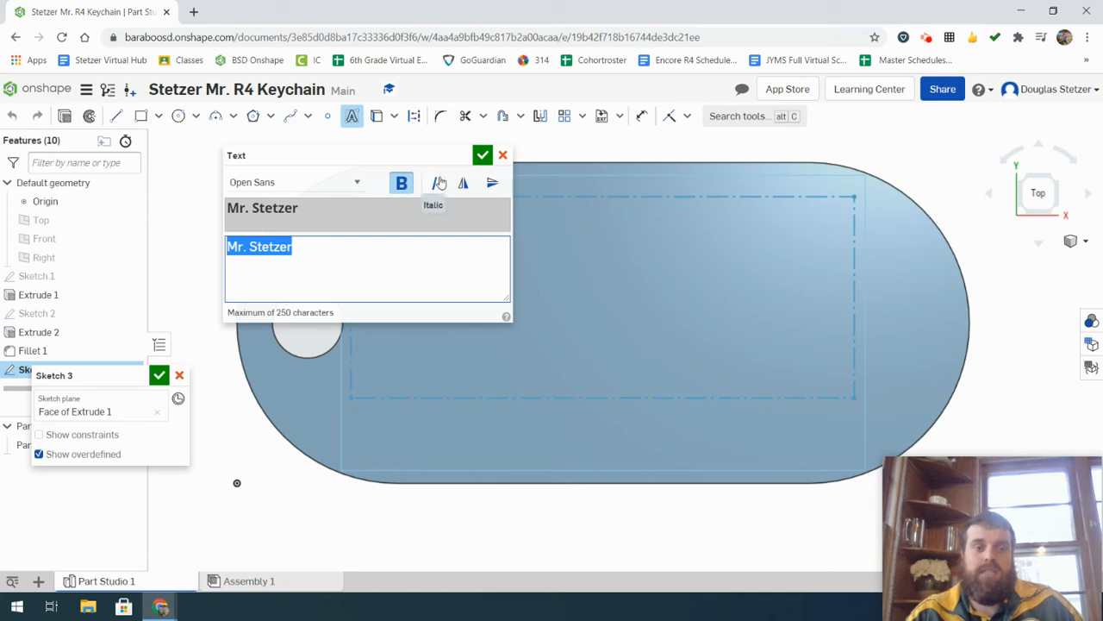
left_click(346, 182)
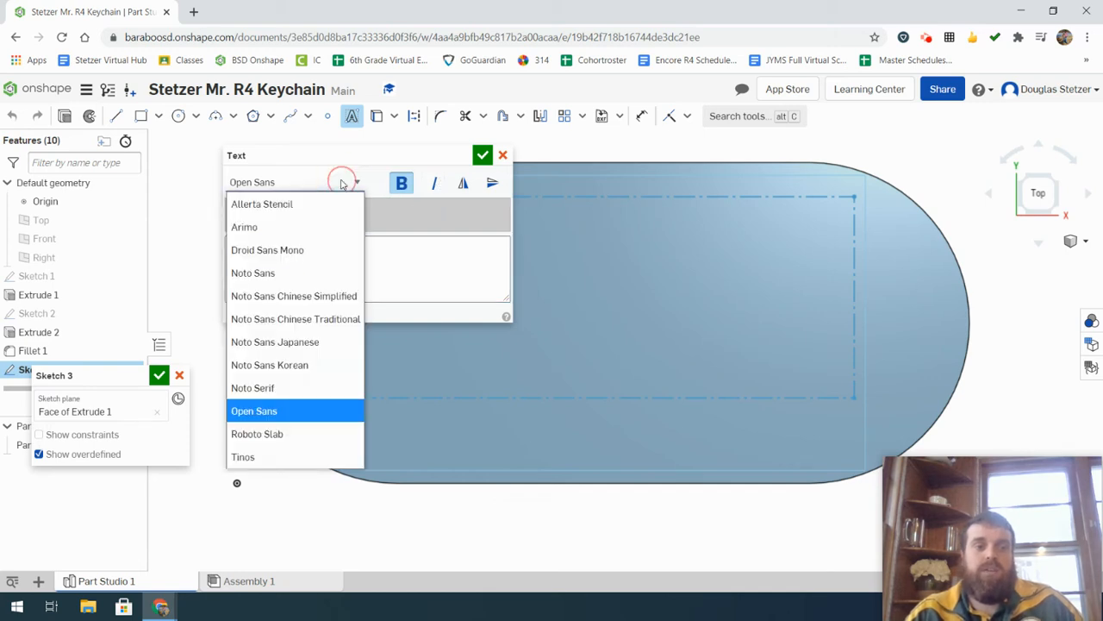
left_click(284, 462)
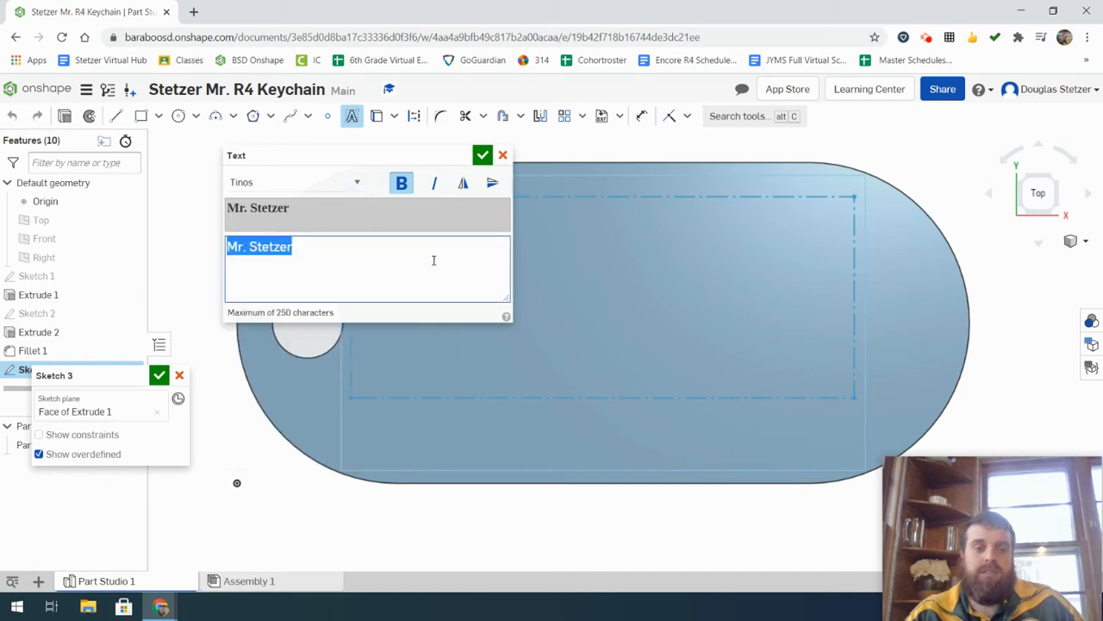
left_click(435, 183)
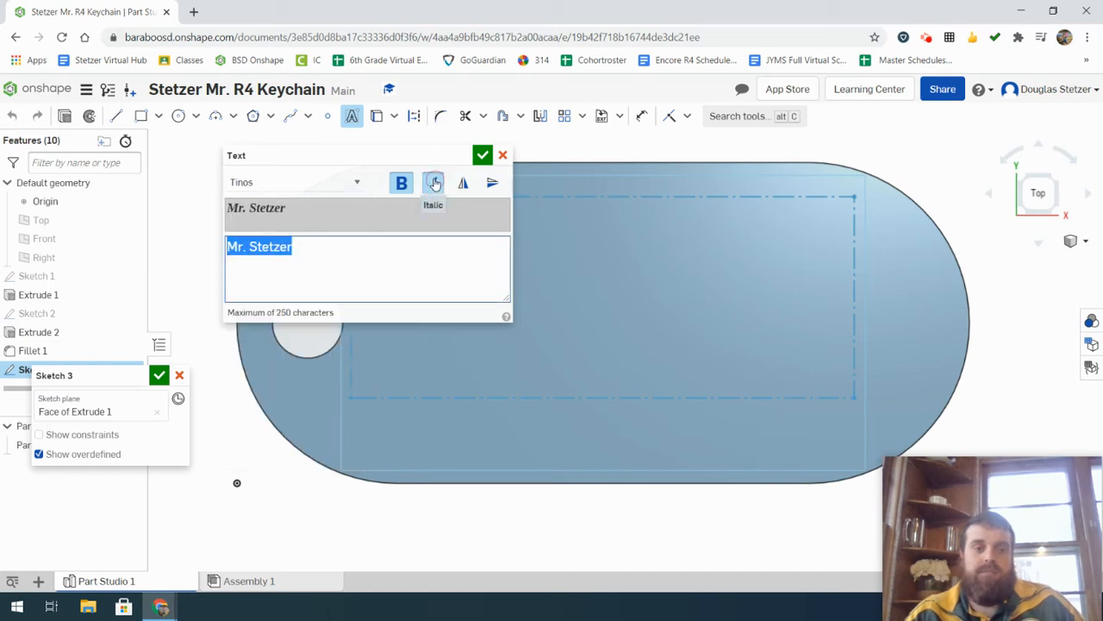
left_click(435, 182)
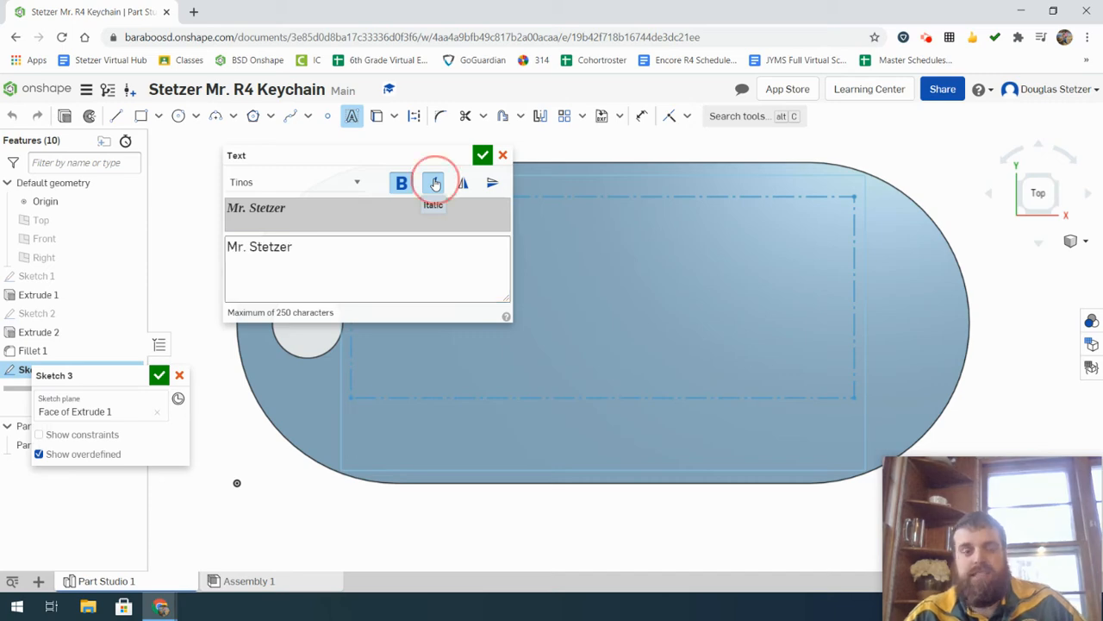
left_click(483, 153)
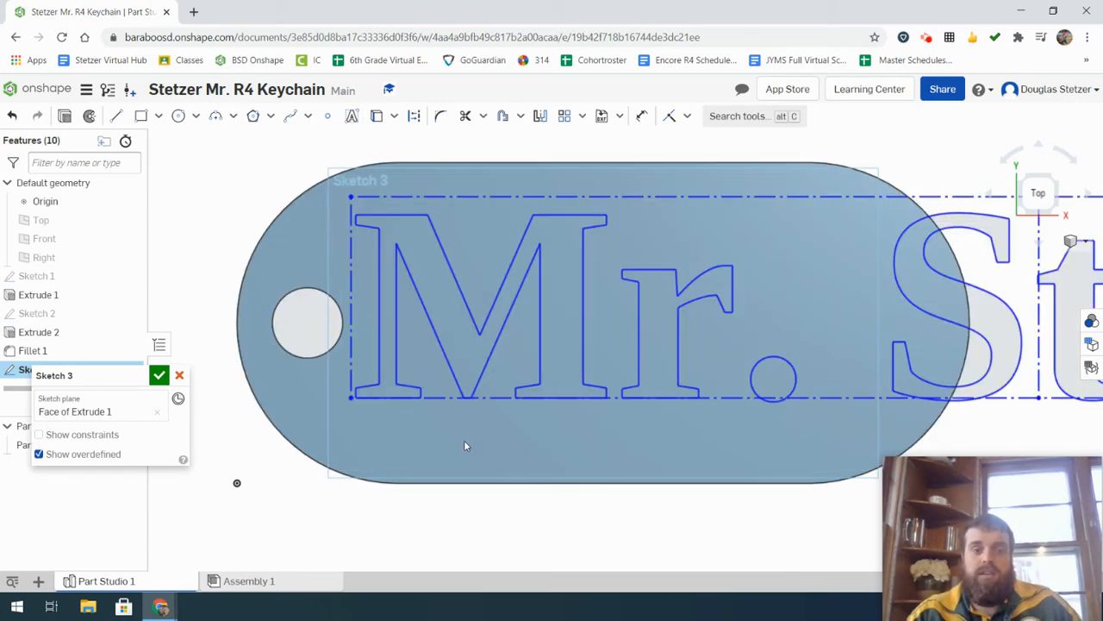
Step: Dimension the text box's width to 2 in
scroll(311, 293, "down", 5)
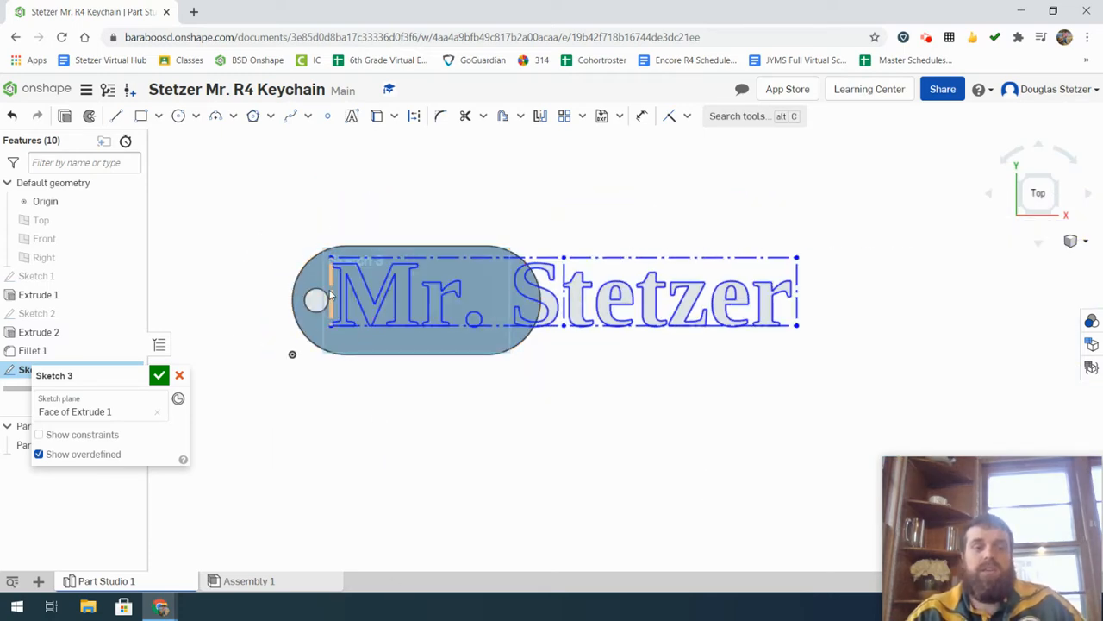
scroll(330, 295, "up", 2)
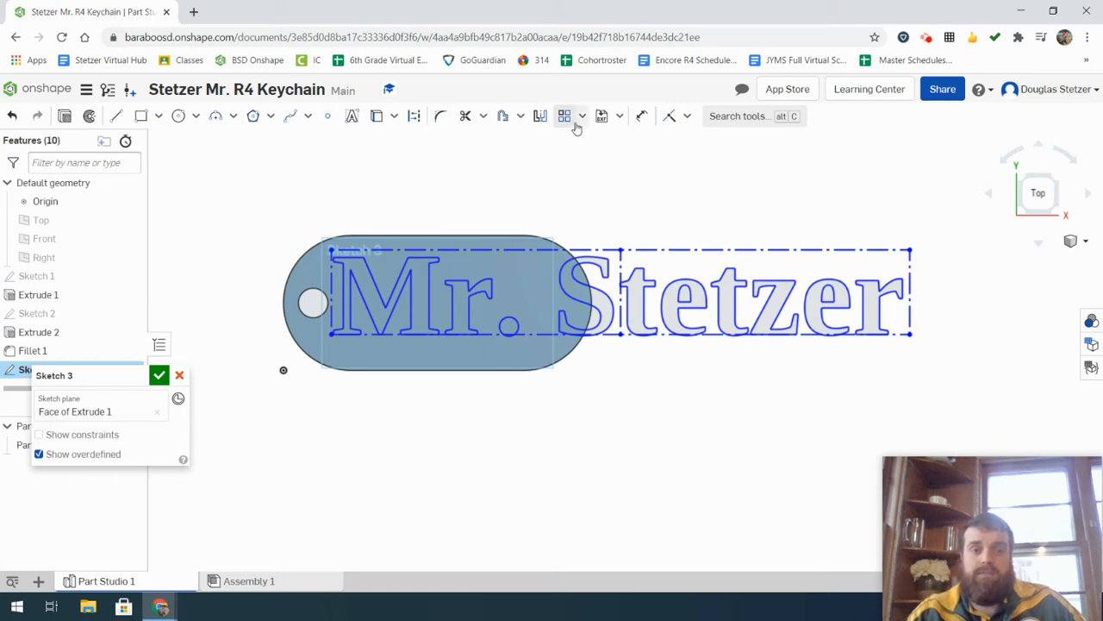
left_click(645, 119)
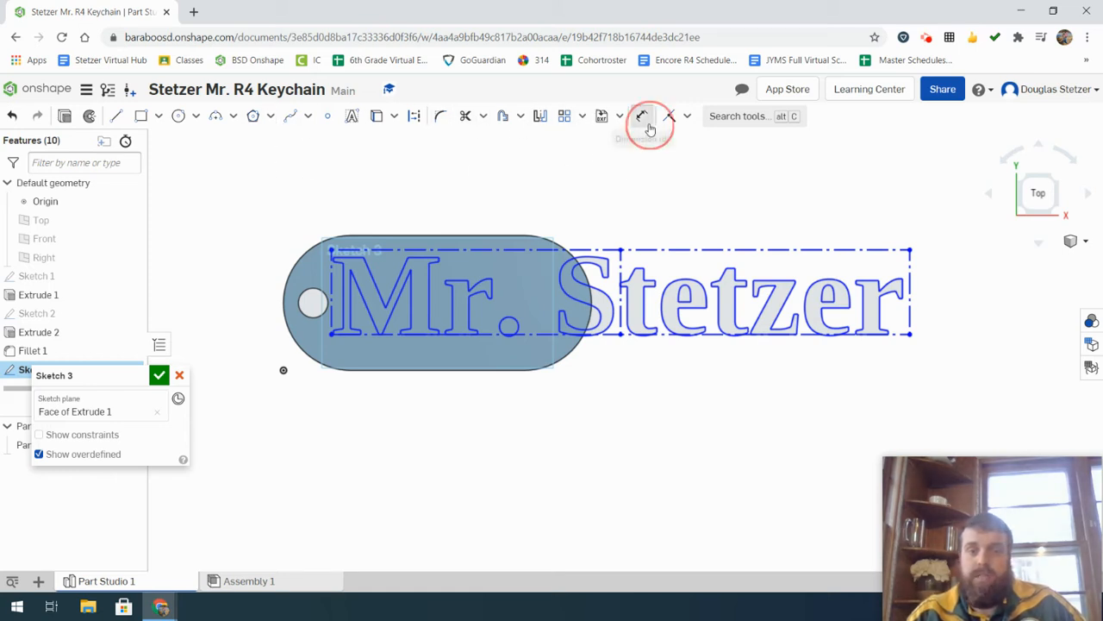
left_click(677, 248)
left_click(570, 204)
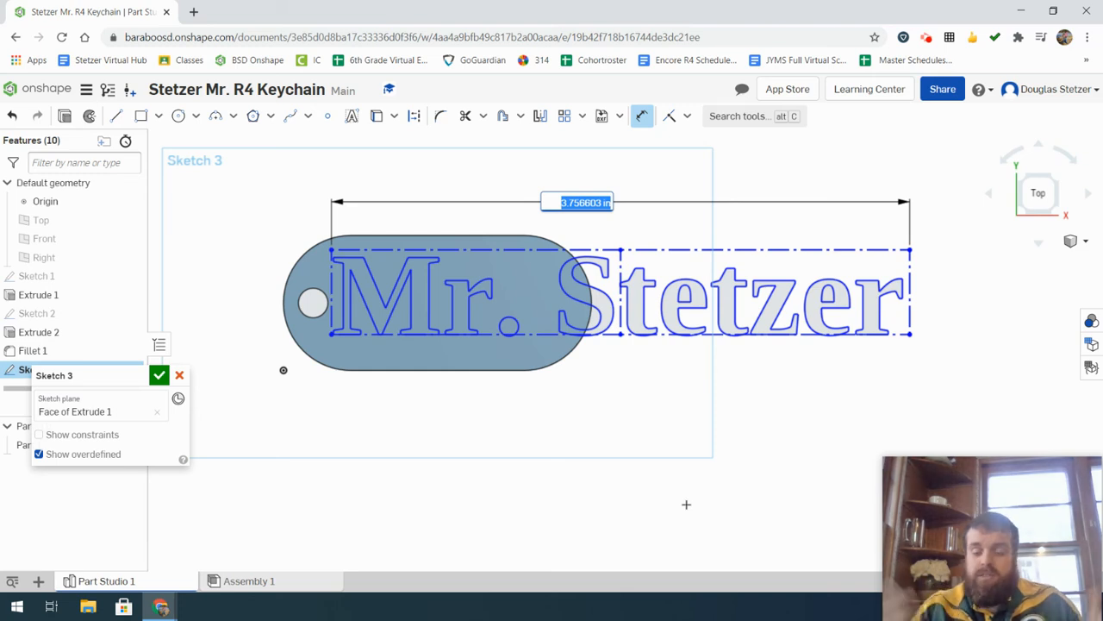
type("2")
key("Return")
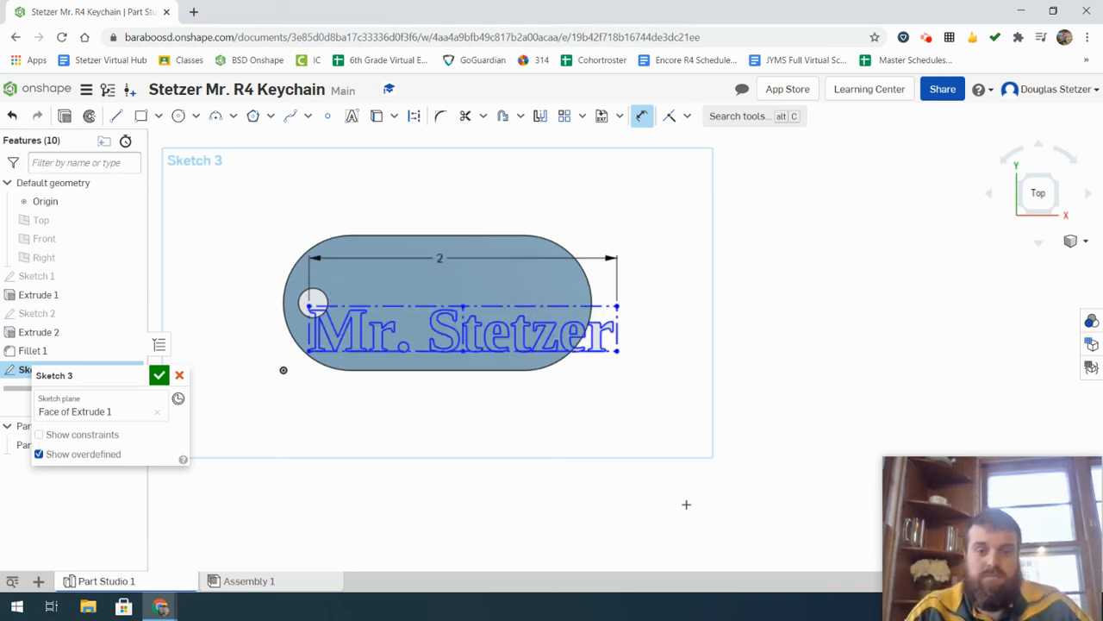
scroll(323, 341, "up", 3)
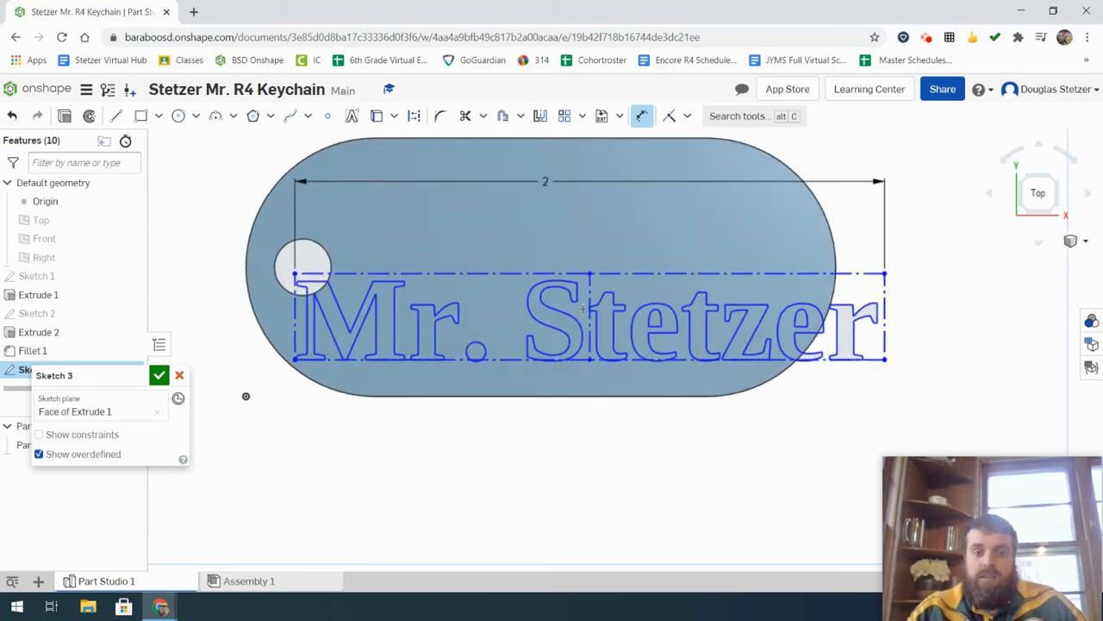
key("Escape")
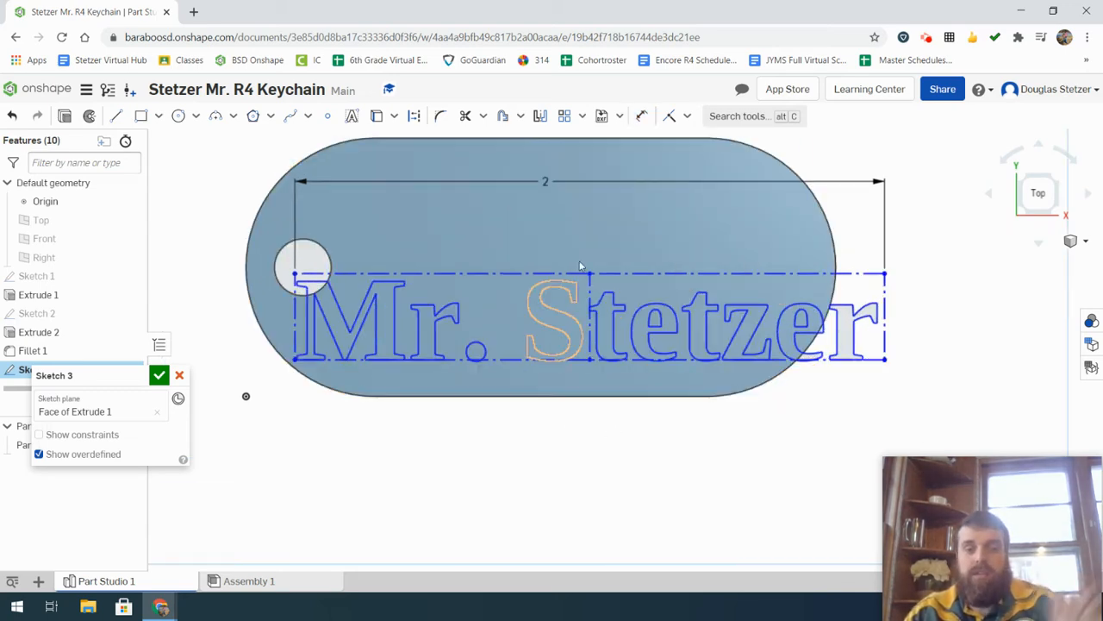
Step: Shift the text box to the right of the keyring hole and turn on the display of sketch constraints
left_click(587, 321)
key("Delete")
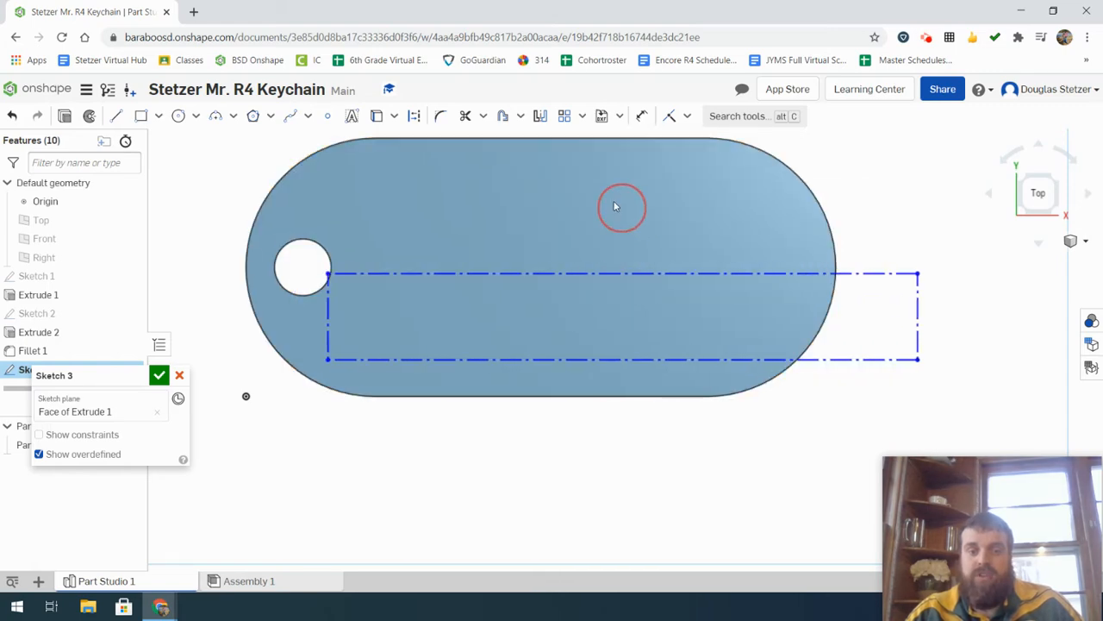
left_click_drag(592, 336, 647, 366)
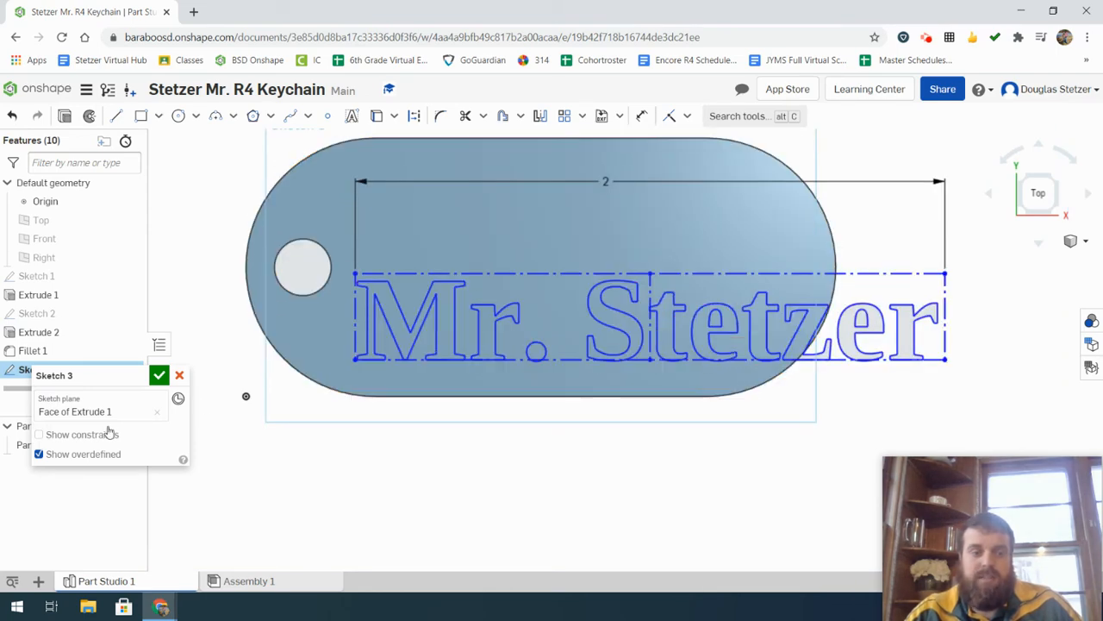
left_click(39, 436)
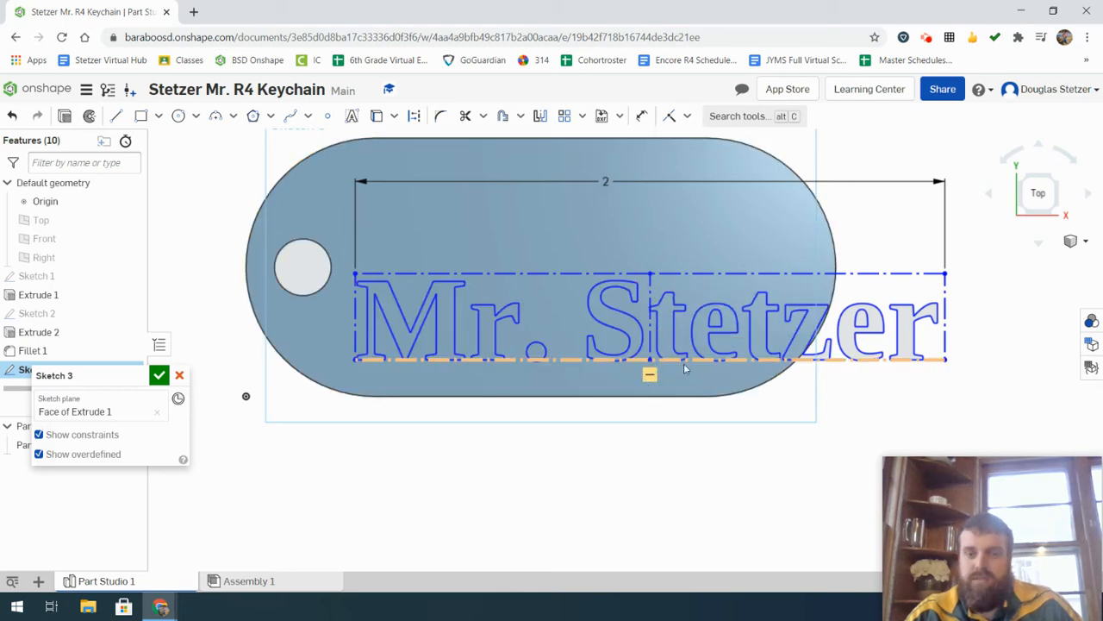
left_click(680, 280)
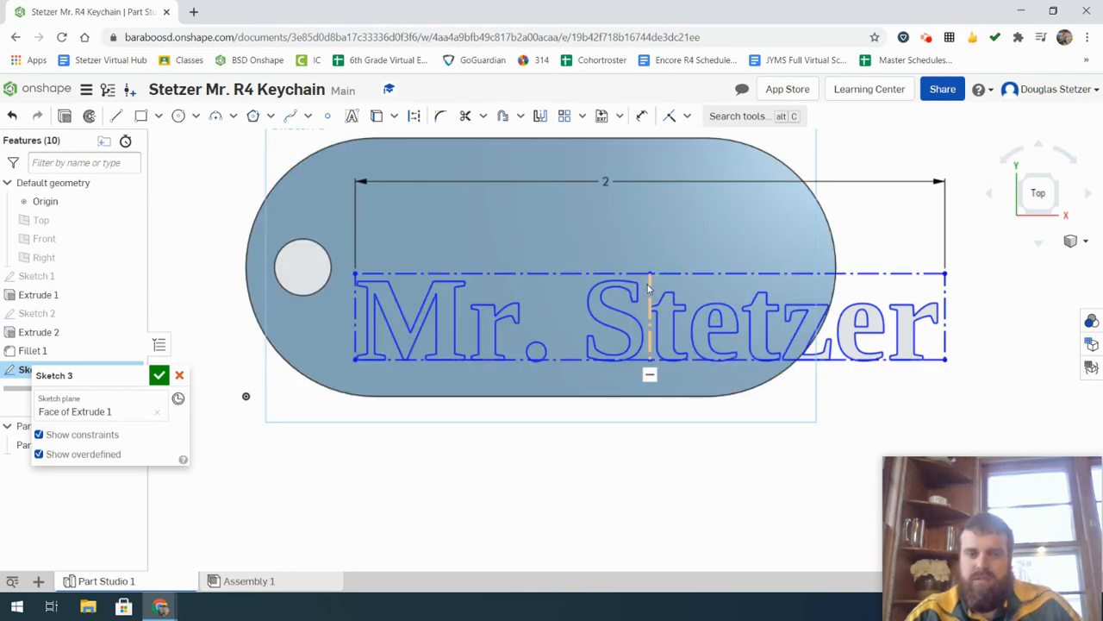
key("Delete")
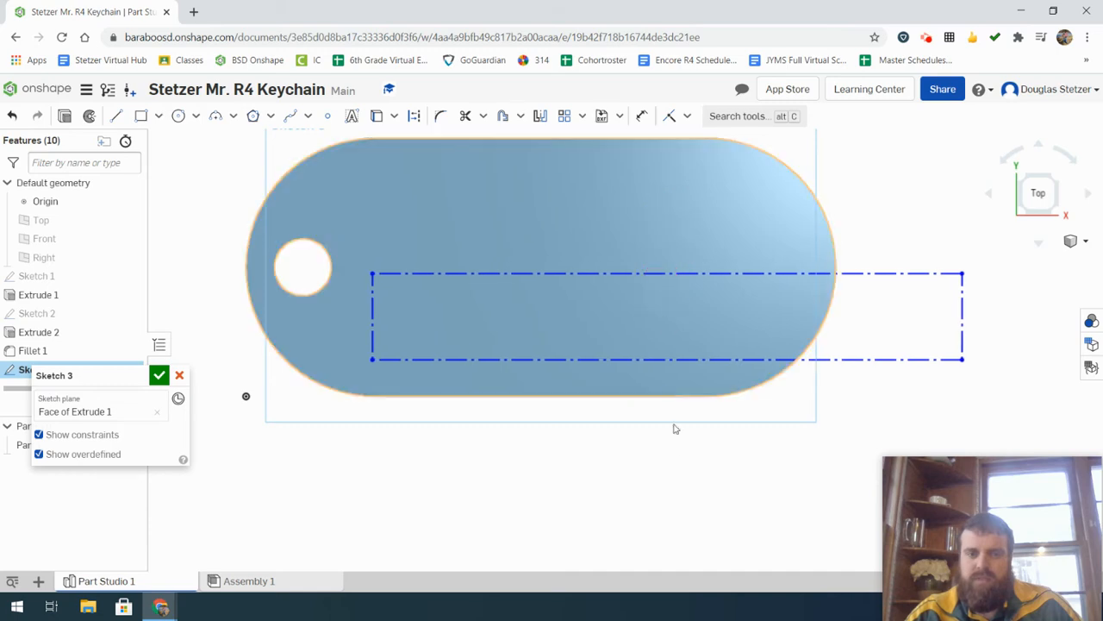
key("ctrl+z")
Step: Raise the text box to the keychain's mid-height and move it back left until it starts at the hole's right edge
left_click(697, 271)
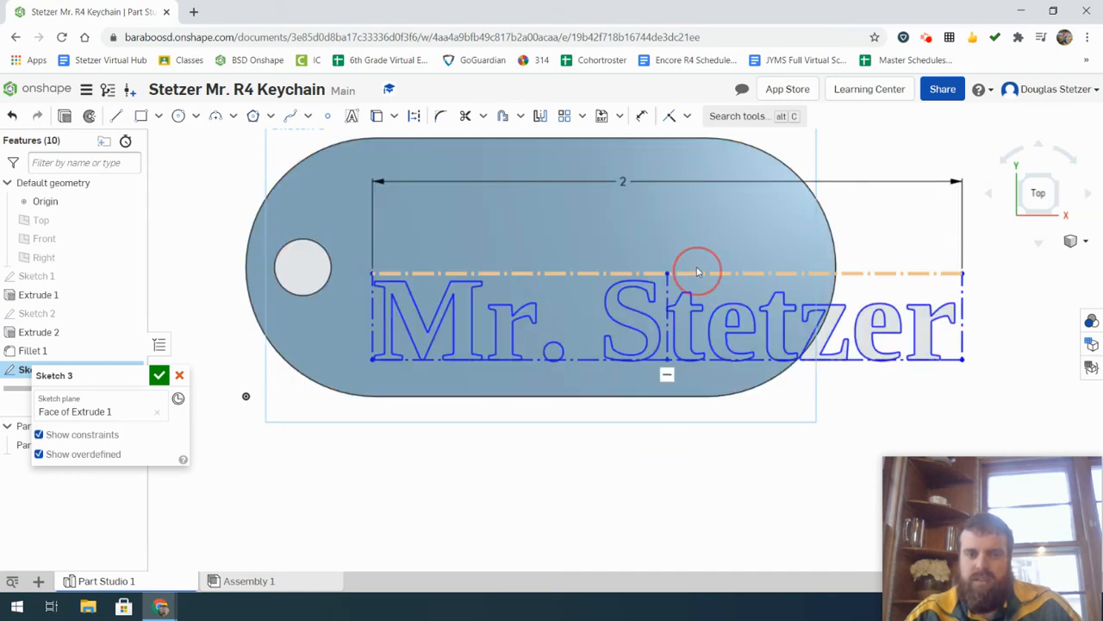
key("Delete")
mouse_move(696, 273)
left_mouse_down()
mouse_move(680, 350)
mouse_move(674, 200)
mouse_move(672, 217)
left_mouse_up()
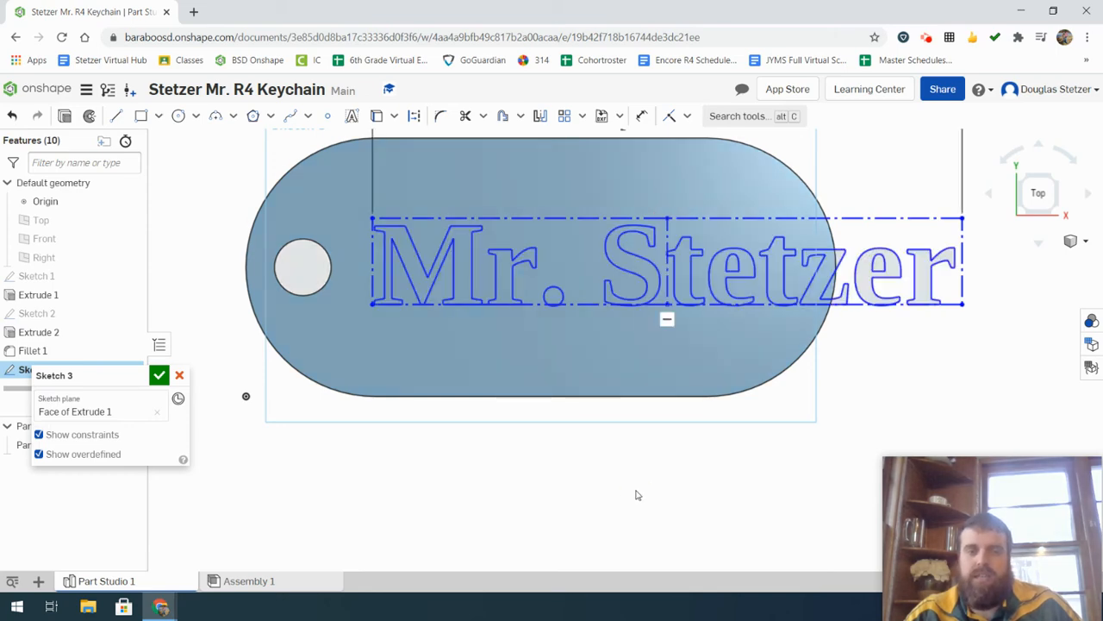
mouse_move(715, 220)
left_mouse_down()
mouse_move(725, 254)
mouse_move(722, 215)
left_mouse_up()
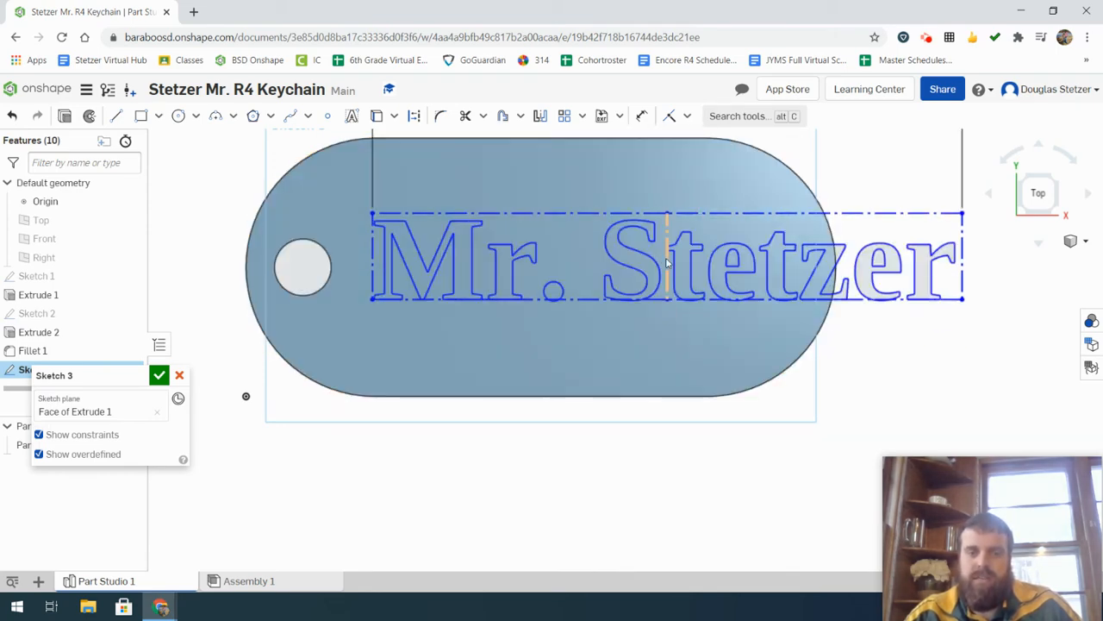
left_click_drag(662, 256, 629, 270)
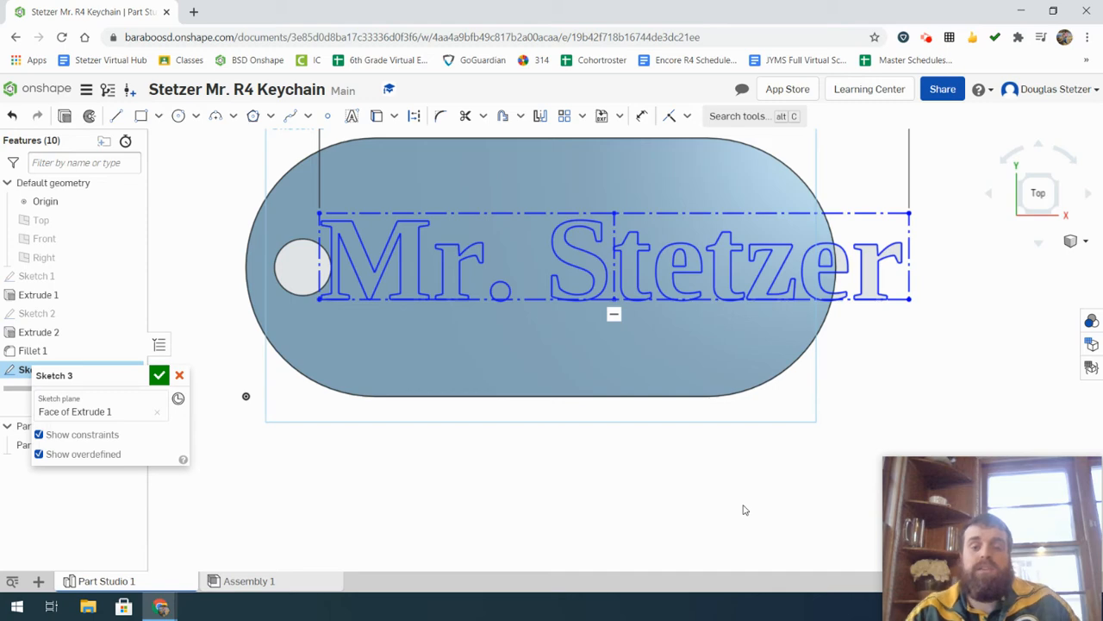
Step: Edit the sketch text so the owner's title and surname sit on two separate lines, and accept it
scroll(743, 509, "down", 2)
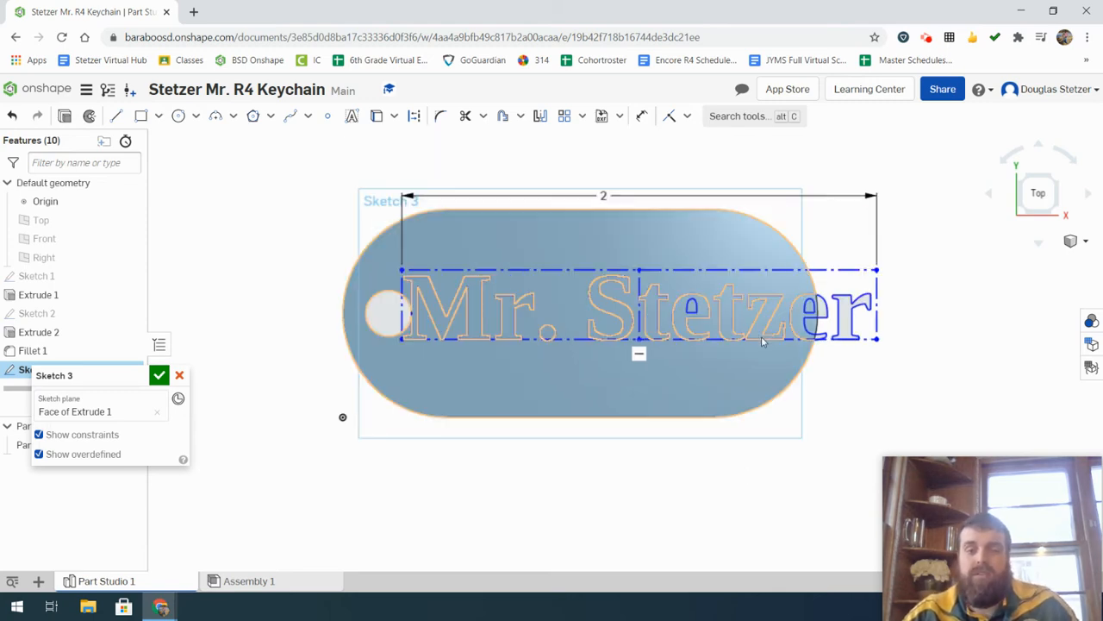
right_click(731, 297)
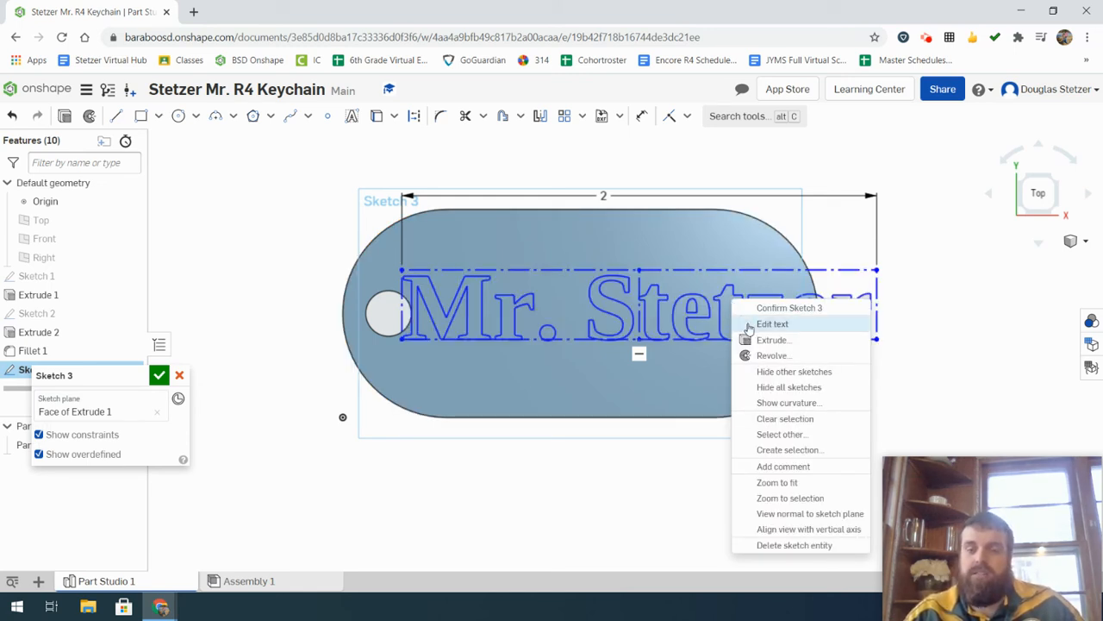
left_click(750, 324)
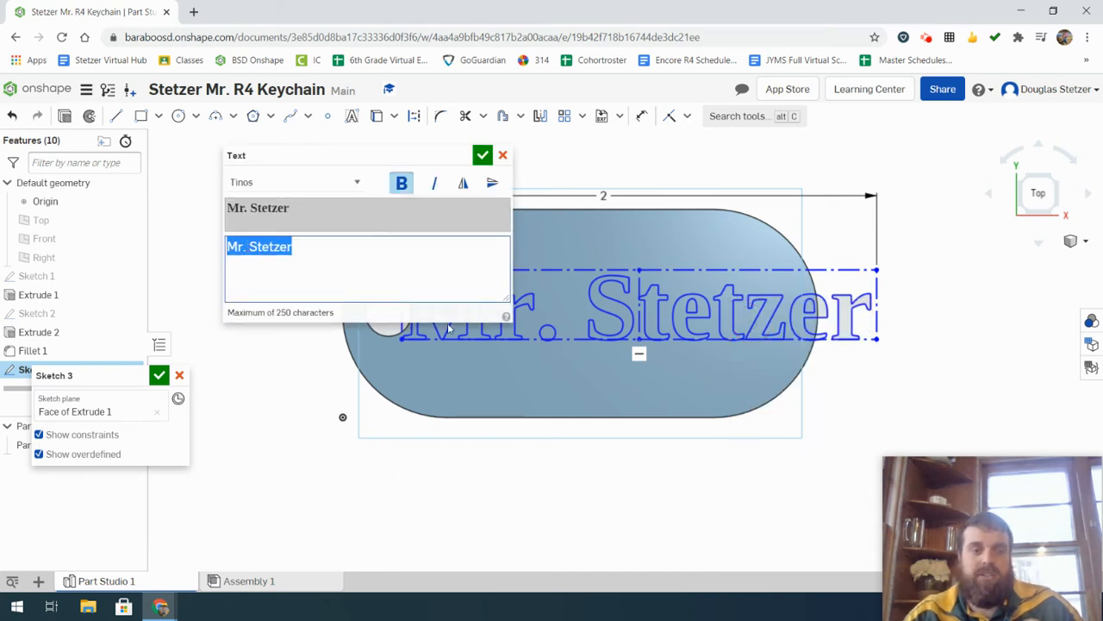
left_click(248, 246)
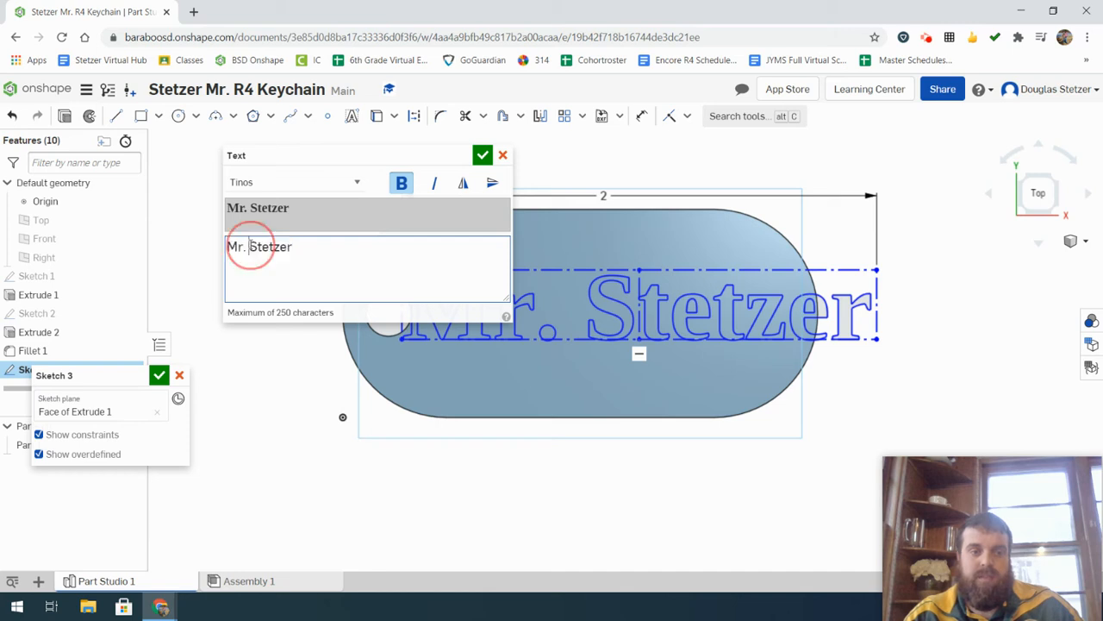
key("Return")
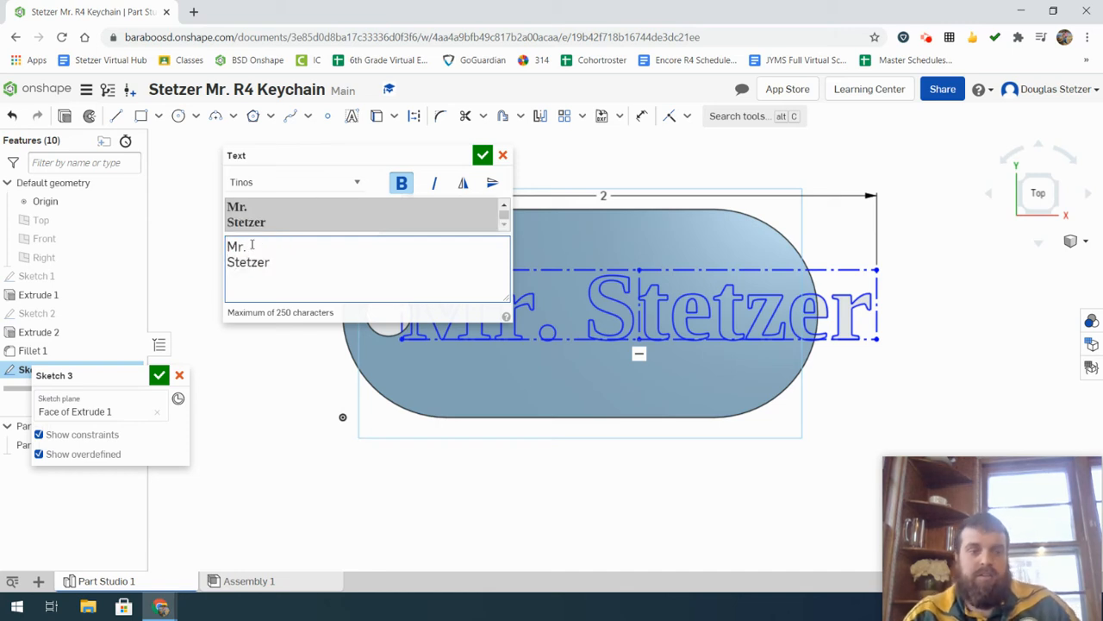
left_click(483, 155)
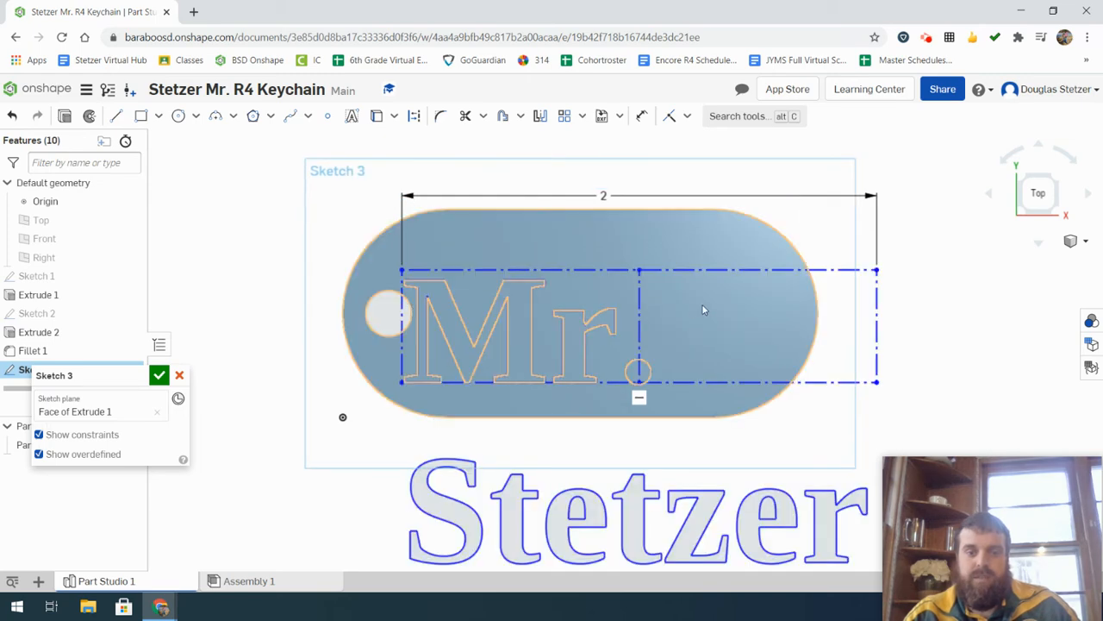
Step: Dimension the text box's height to 0.25 in
scroll(653, 239, "down", 3)
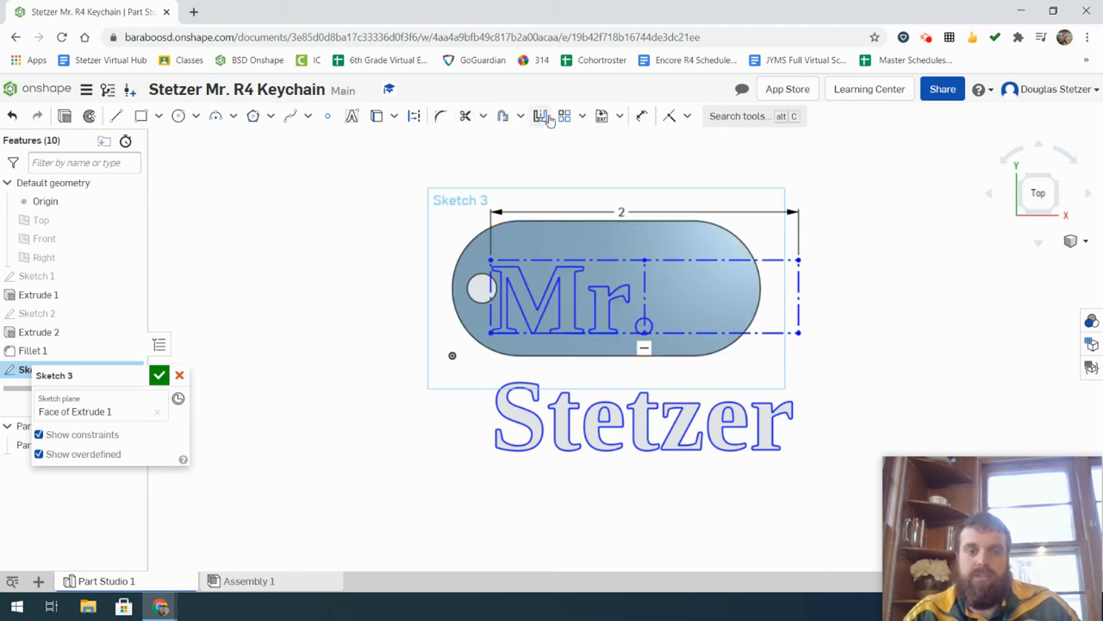
left_click(643, 116)
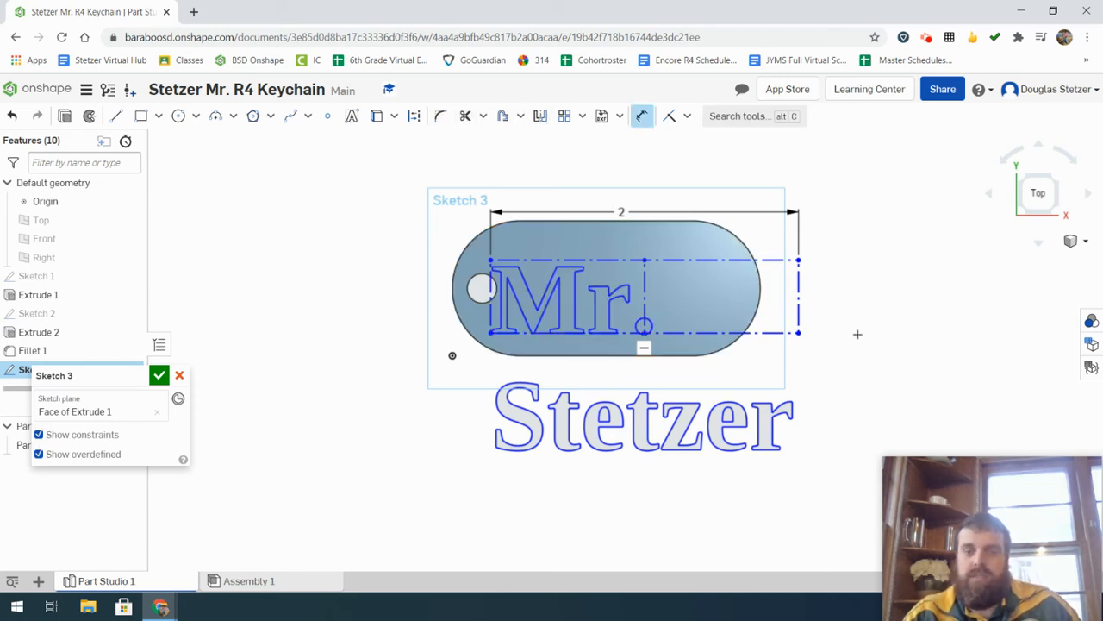
left_click(799, 300)
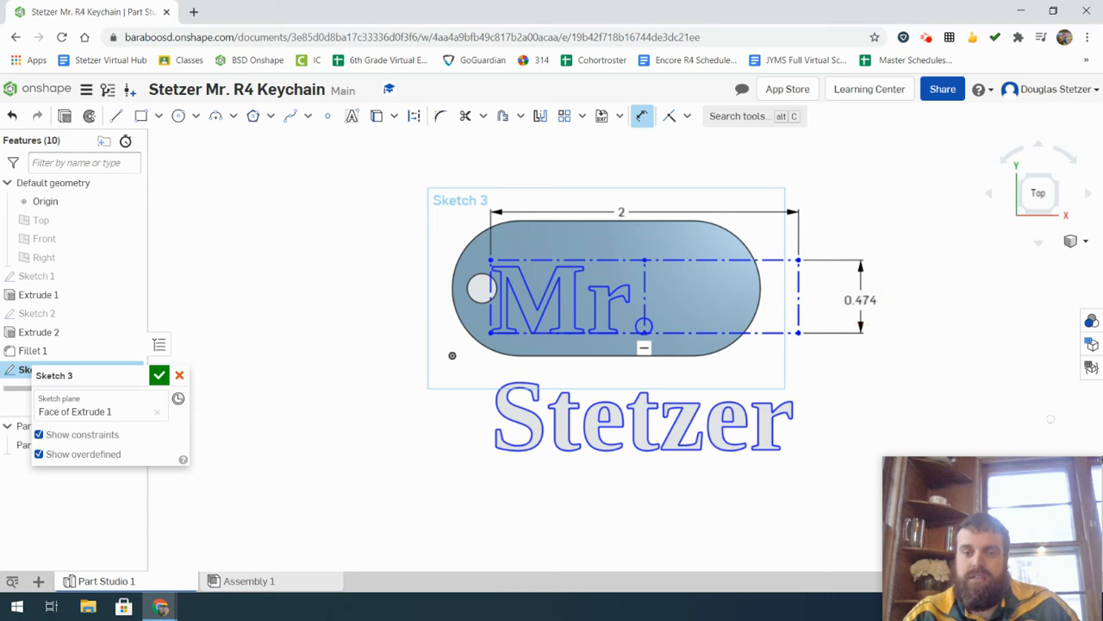
left_click(860, 301)
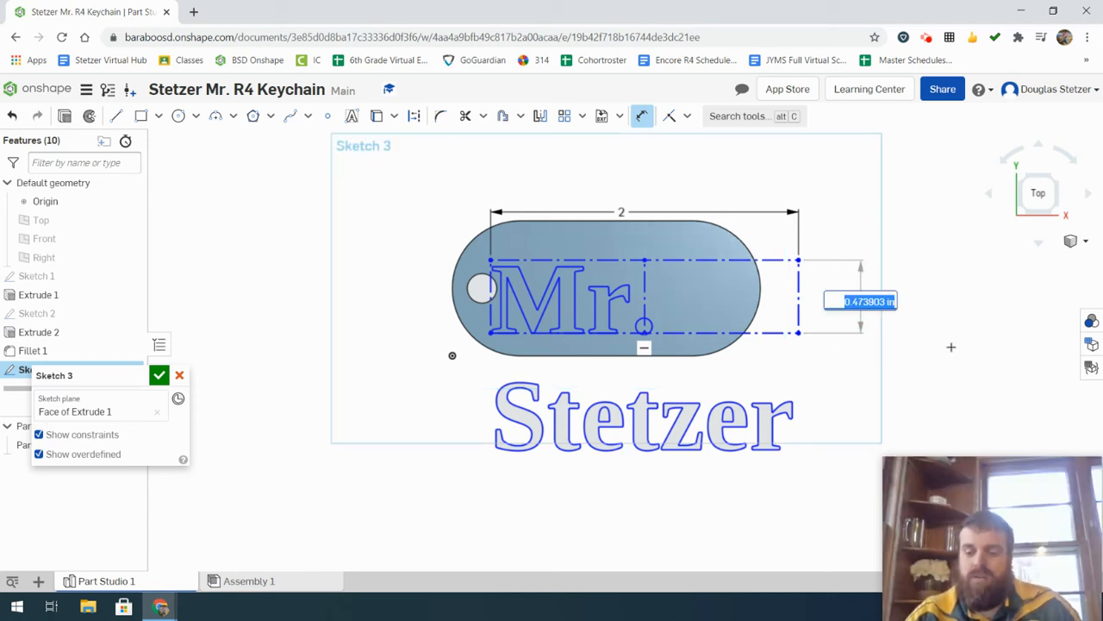
key("BackSpace")
type(".25")
key("Return")
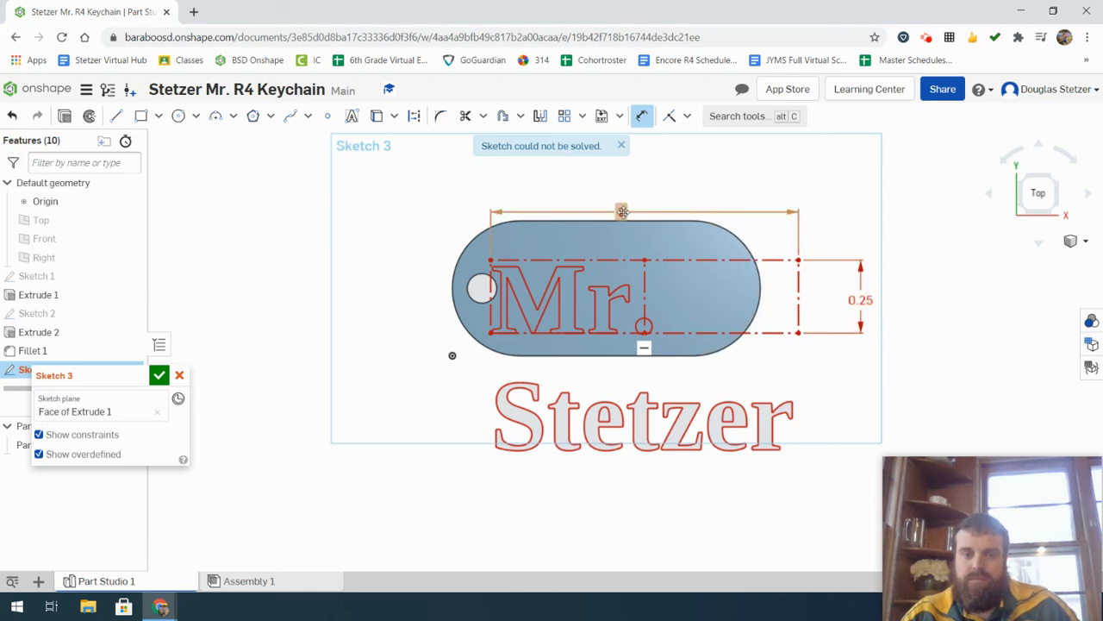
Step: Delete the text box's width dimension and leave the Dimension tool
left_click(726, 216)
key("Delete")
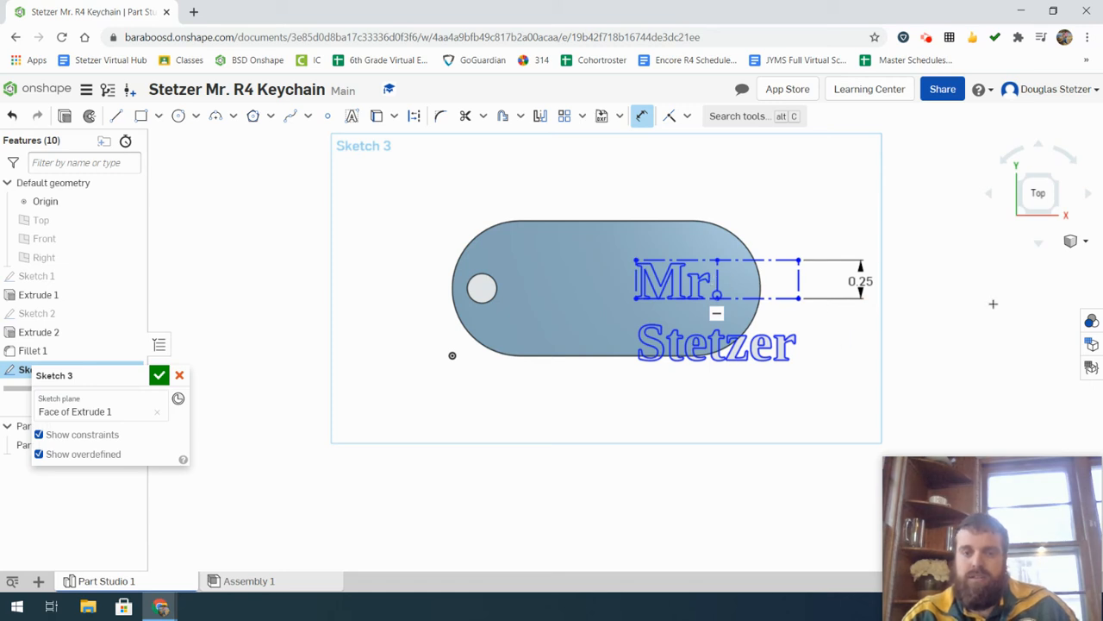
key("Escape")
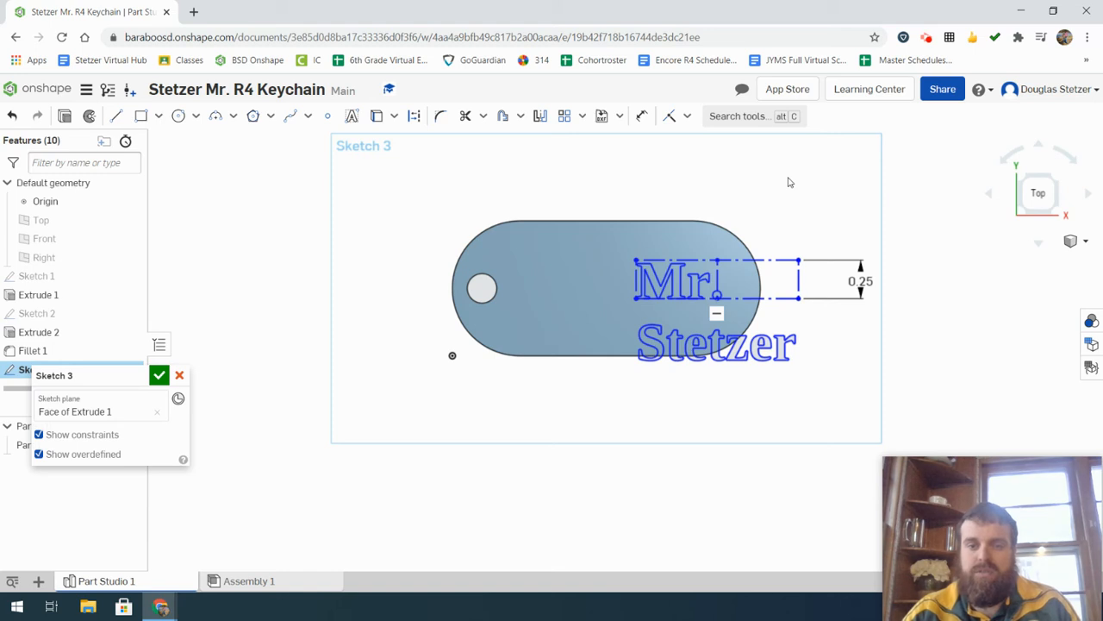
Step: Move the text box up and left so both lines fit on the keychain, starting just right of the keyring hole
left_click(748, 267)
left_click_drag(748, 267, 739, 242)
left_click_drag(637, 256, 516, 258)
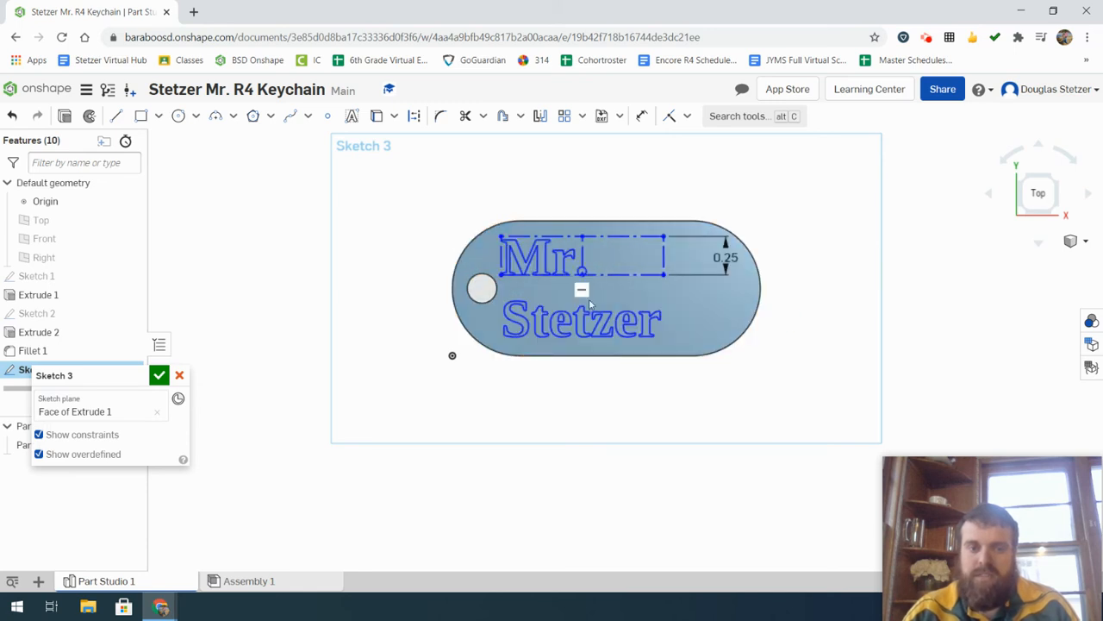
Step: Edit the sketch text to indent the surname line with leading spaces so it starts beyond the title, and accept it
right_click(550, 258)
left_click(569, 279)
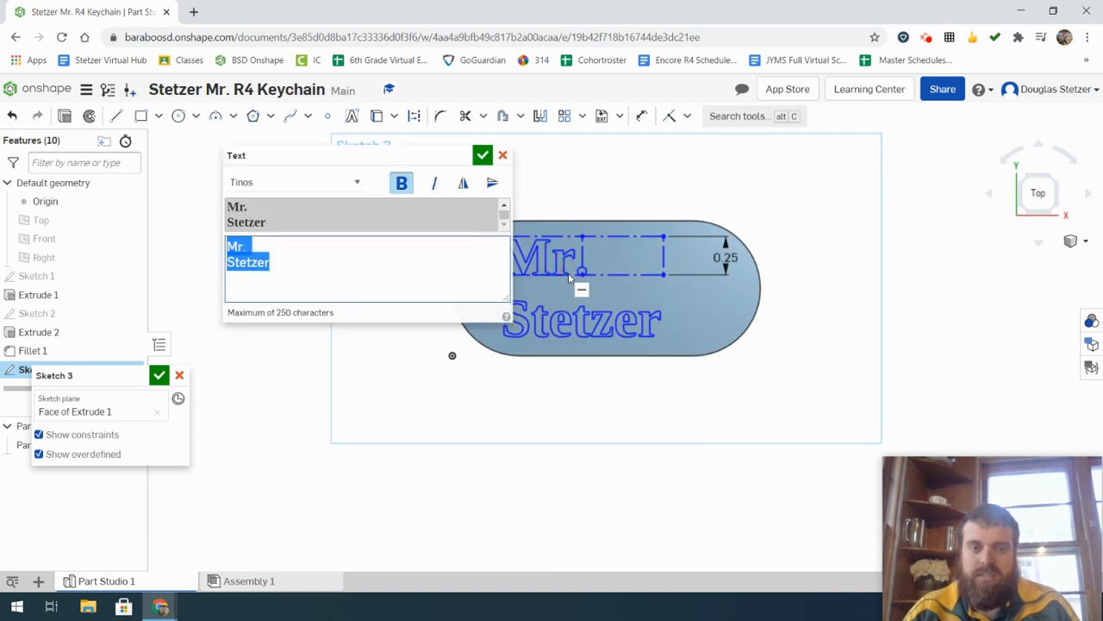
left_click(229, 263)
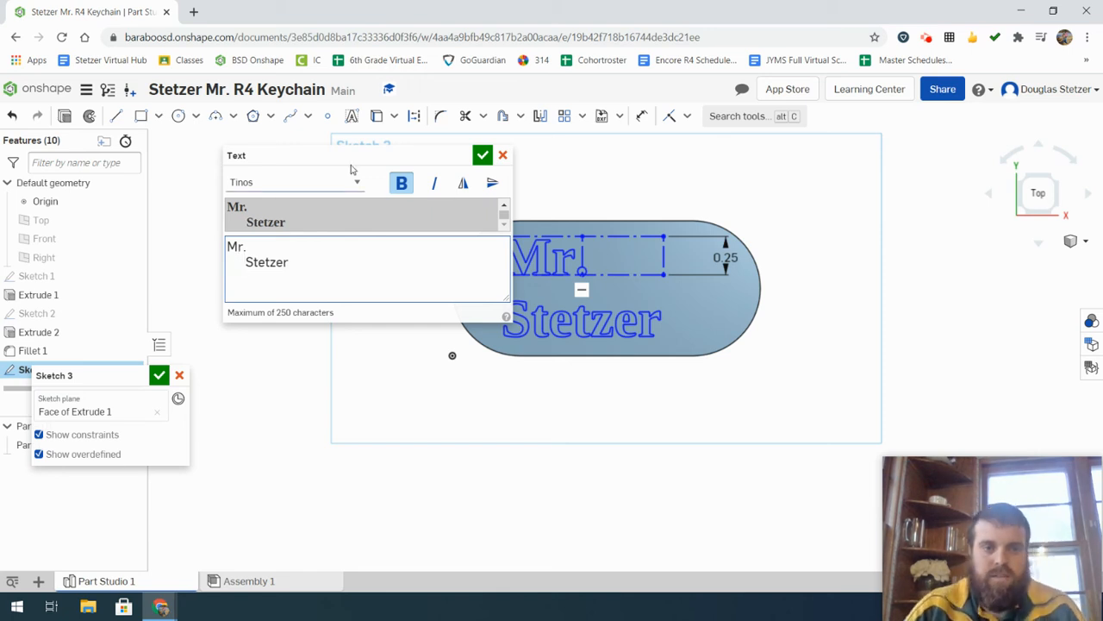
left_click(482, 155)
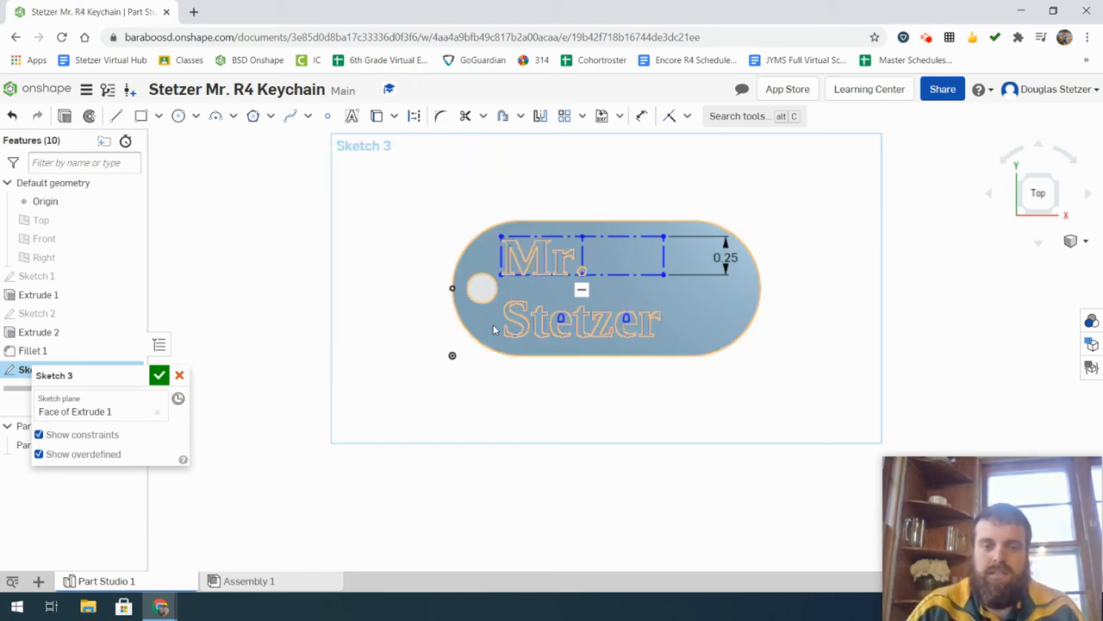
left_click(592, 457)
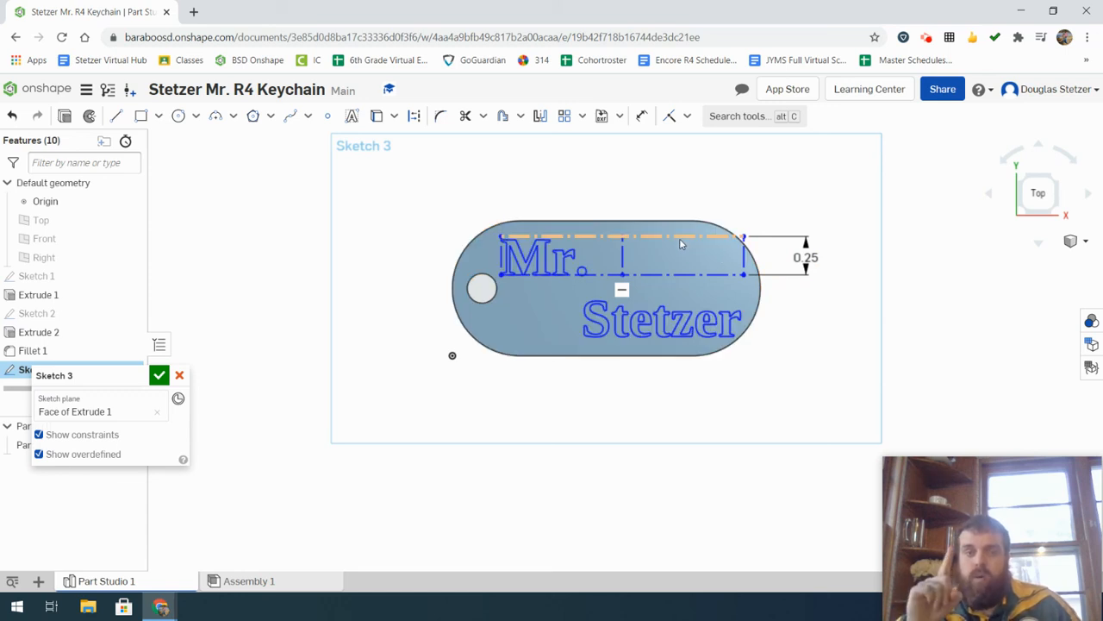
Step: Delete the text box's height dimension
right_click(813, 257)
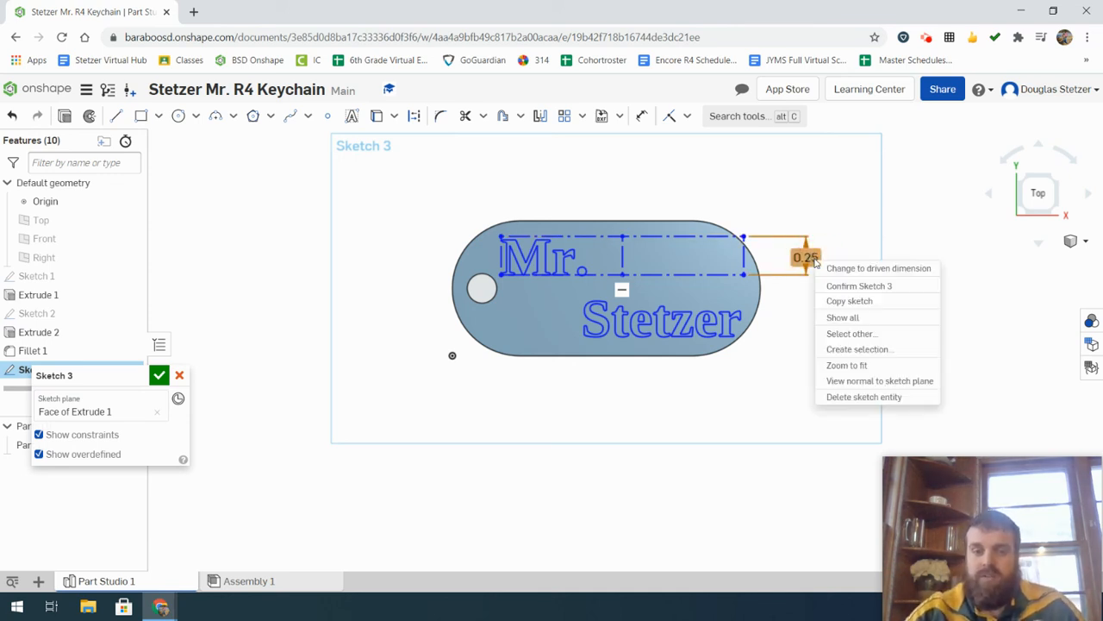
left_click(851, 397)
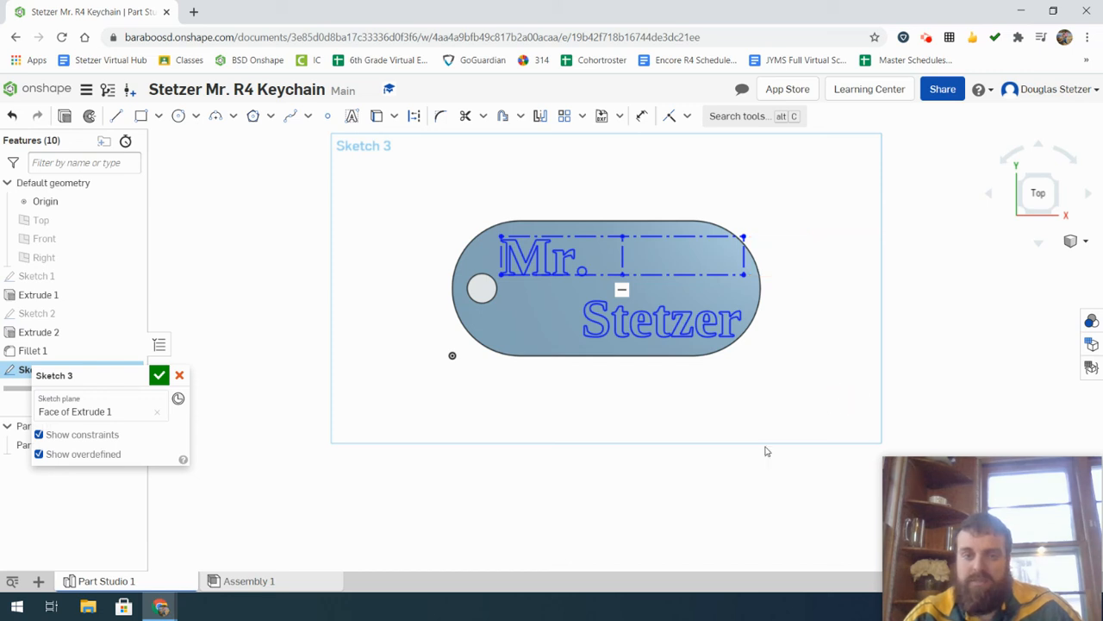